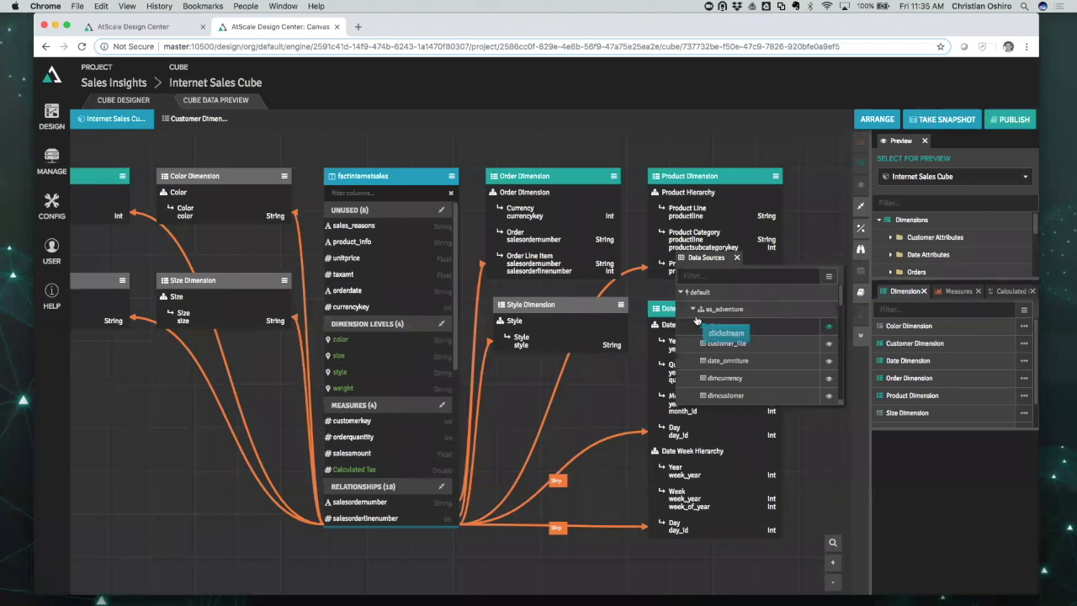
# Expand and then collapse the as_adventure table list in Data Sources.
pyautogui.moveTo(789, 326); pyautogui.dragTo(705, 315)
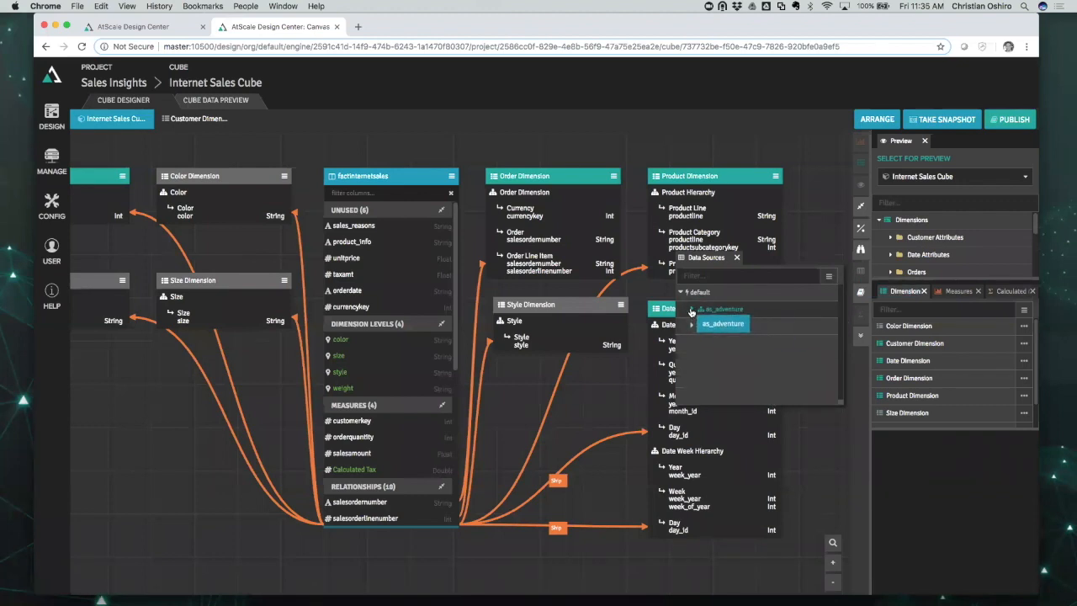
pyautogui.click(693, 309)
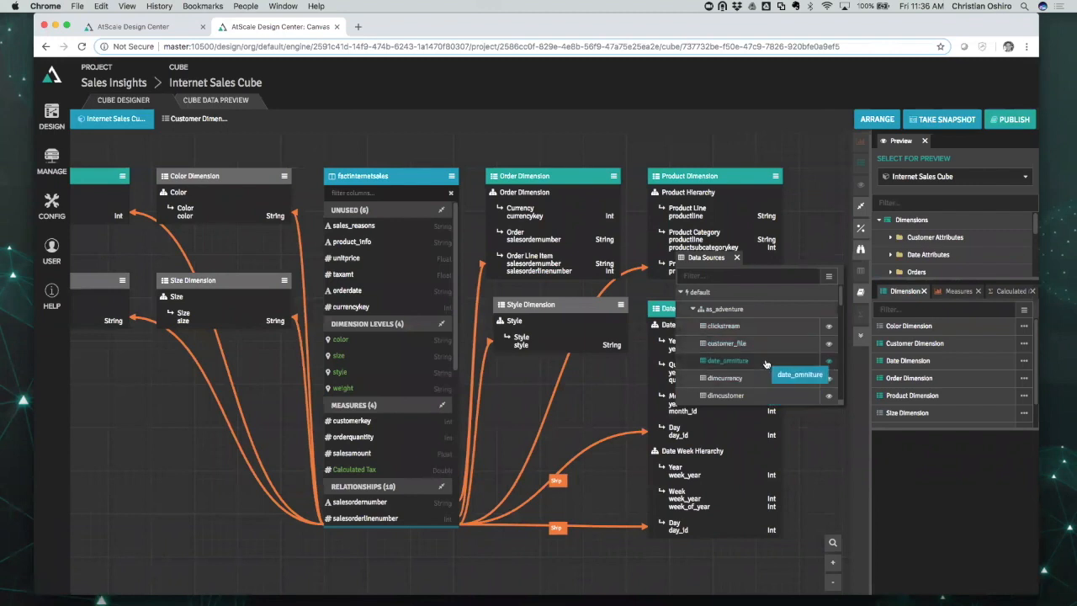
pyautogui.click(692, 310)
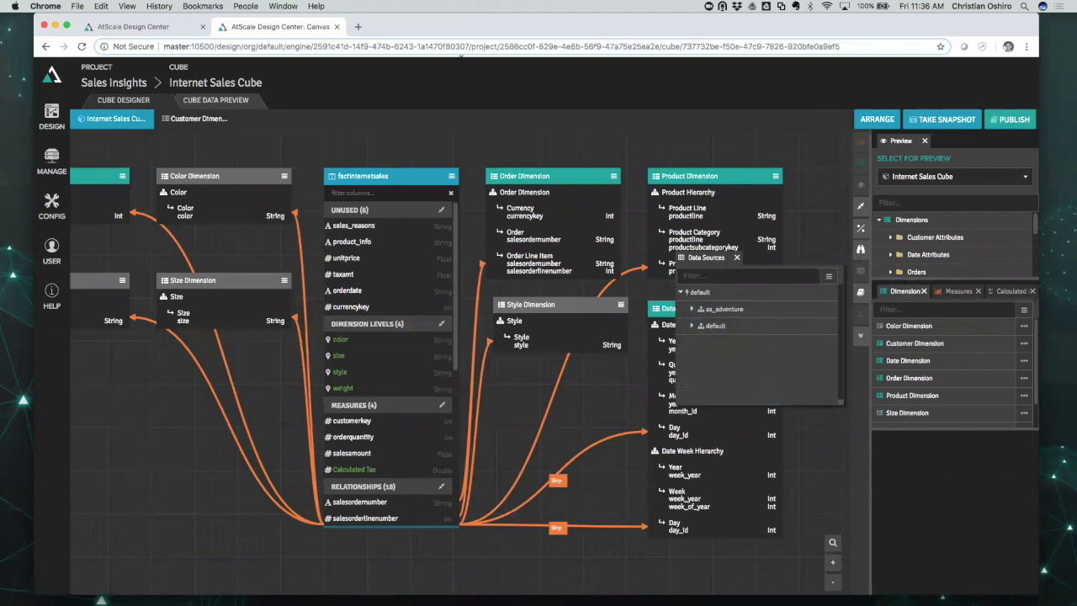
# Move the browser aside and bring forward the Tableau Sales Amount vs Order Quantity scatter plot.
pyautogui.moveTo(430, 29); pyautogui.dragTo(496, 28)
pyautogui.click(62, 203)
pyautogui.moveTo(245, 40); pyautogui.dragTo(254, 31)
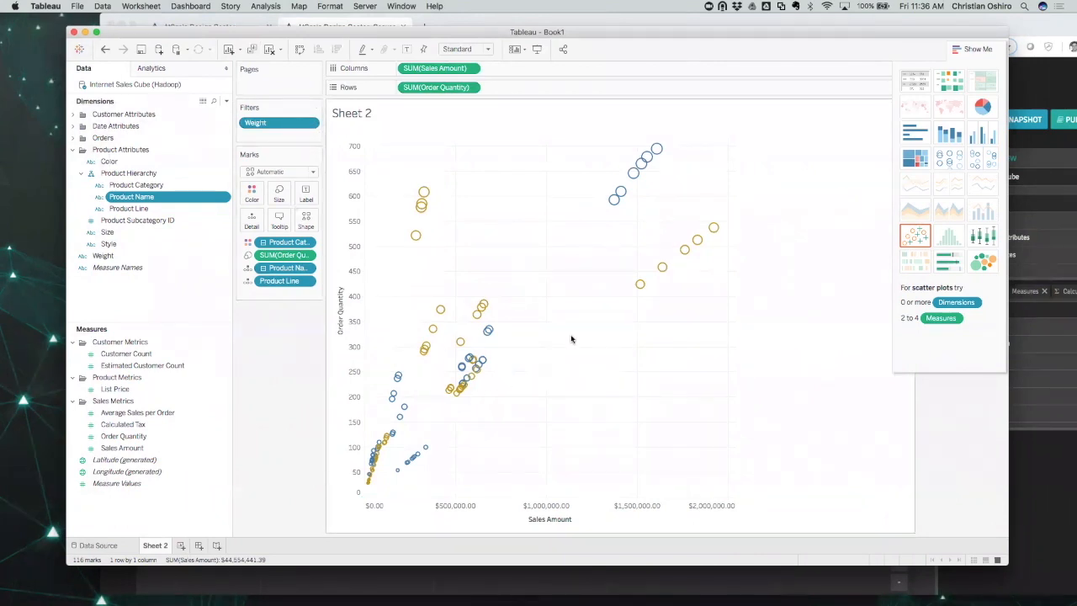
# Open the Hadoop environment's Queries page from AtScale's MANAGE > Environments menu.
pyautogui.click(1026, 31)
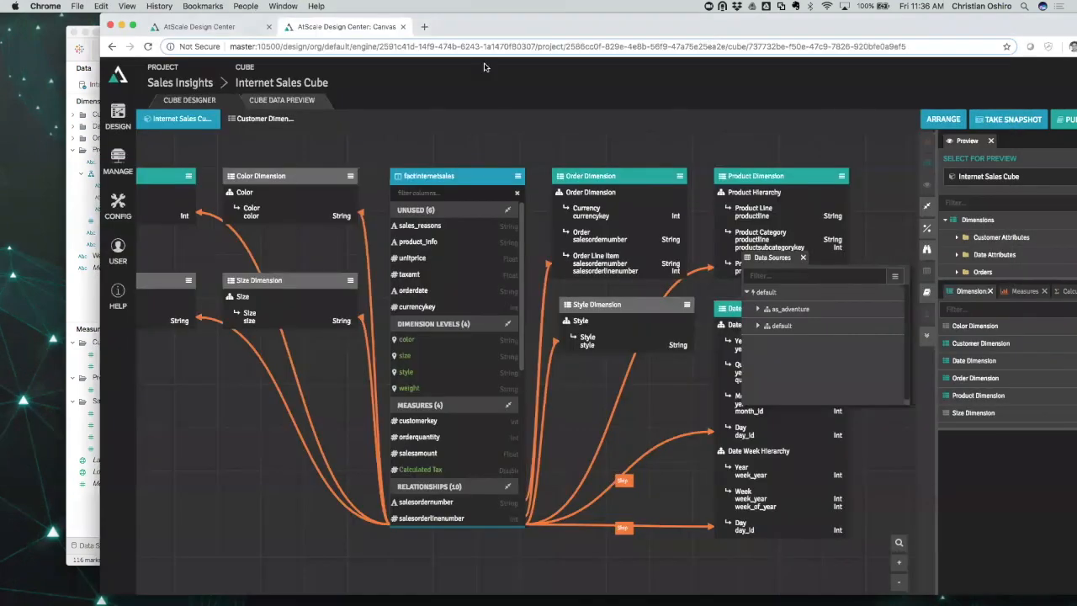
pyautogui.click(216, 26)
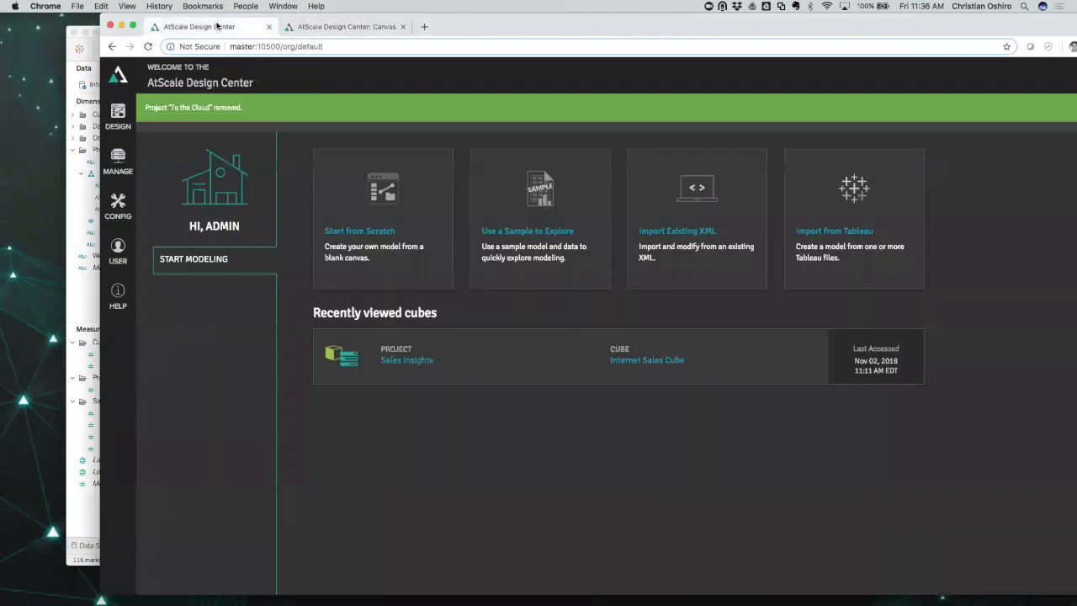
pyautogui.click(119, 171)
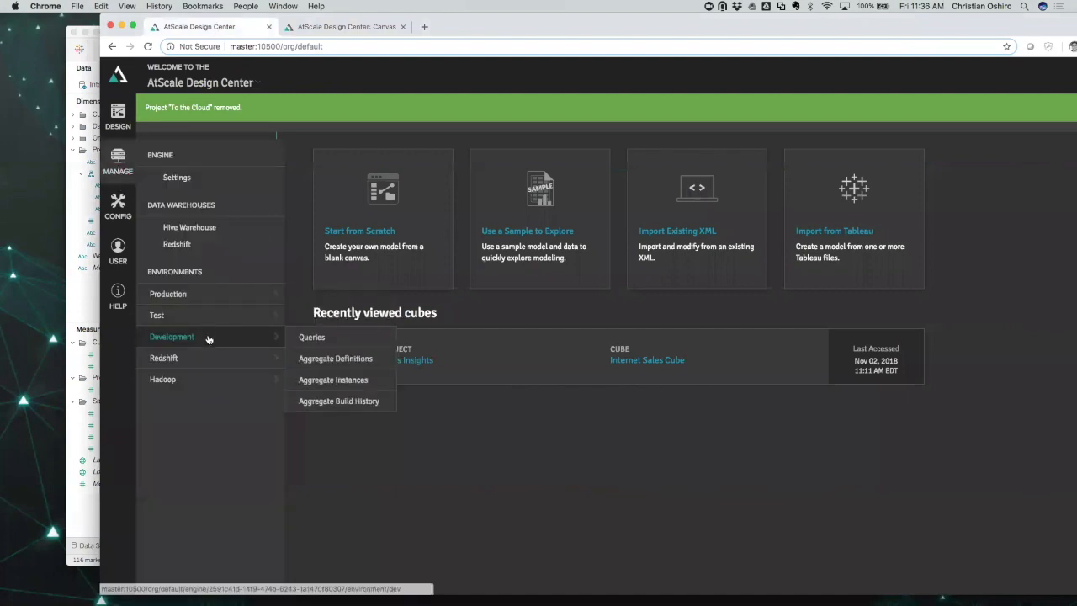
pyautogui.moveTo(211, 384)
pyautogui.click(305, 379)
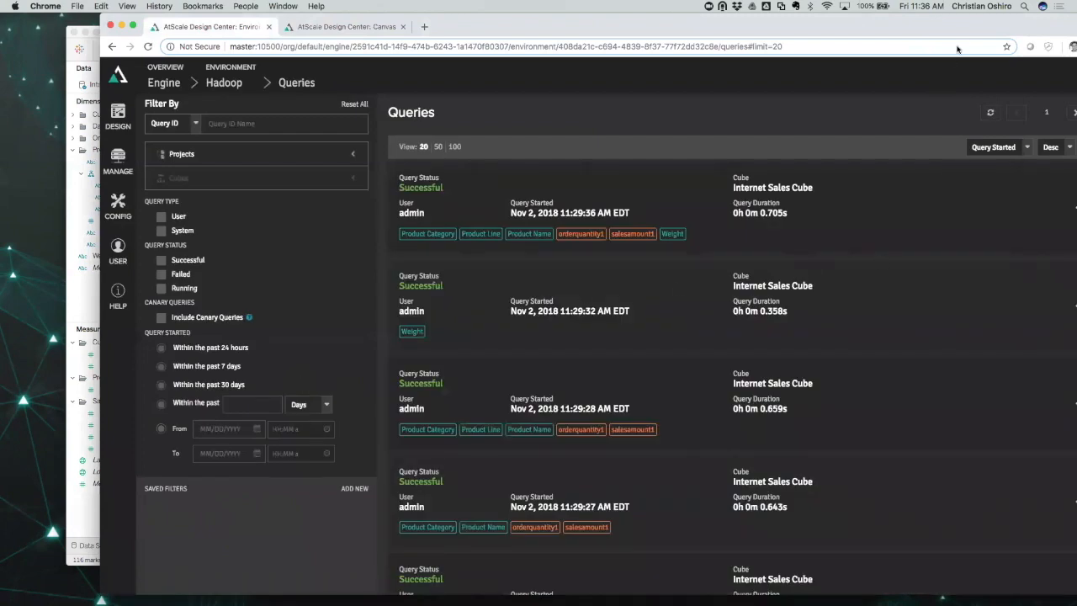
# Review the newest query's inbound and outbound SQL, marking the Impala-2.10 dialect, then return to the canvas.
pyautogui.moveTo(965, 28); pyautogui.dragTo(916, 27)
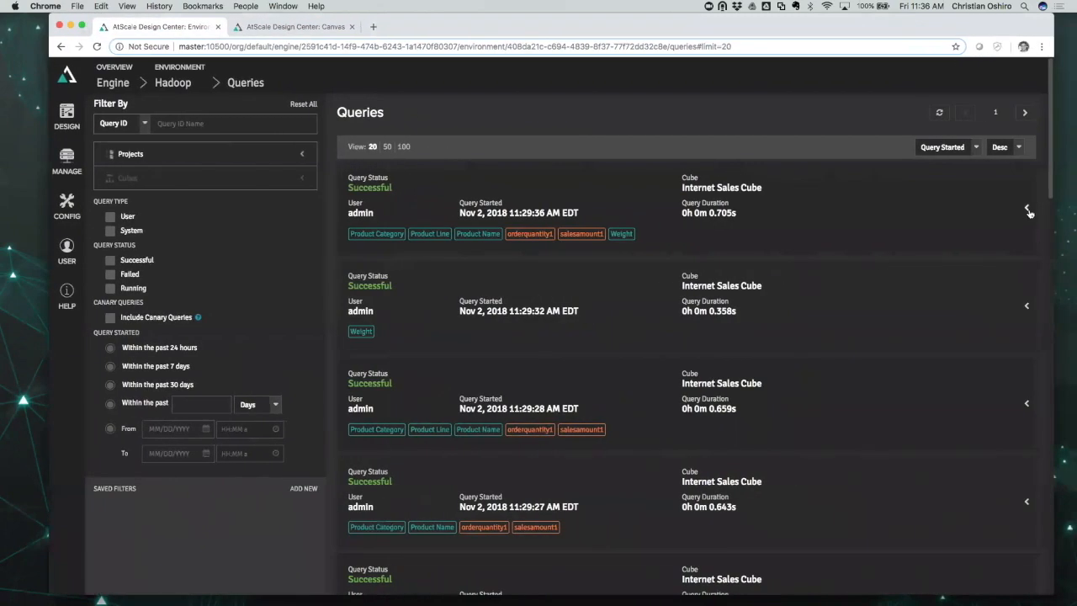
pyautogui.click(1028, 213)
pyautogui.scroll(-3, 864, 281)
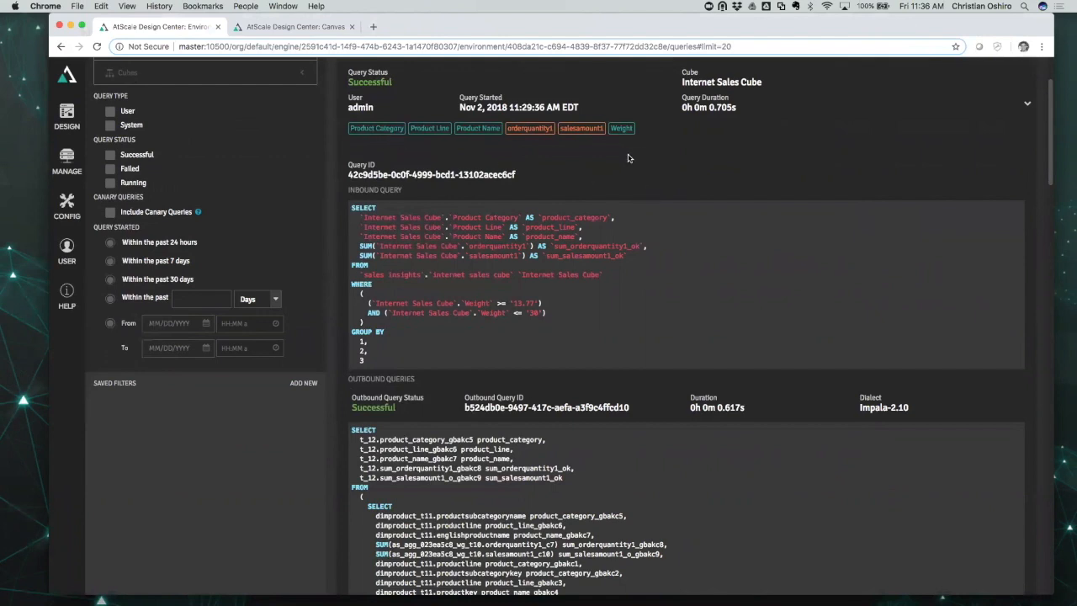
pyautogui.scroll(-5, 568, 312)
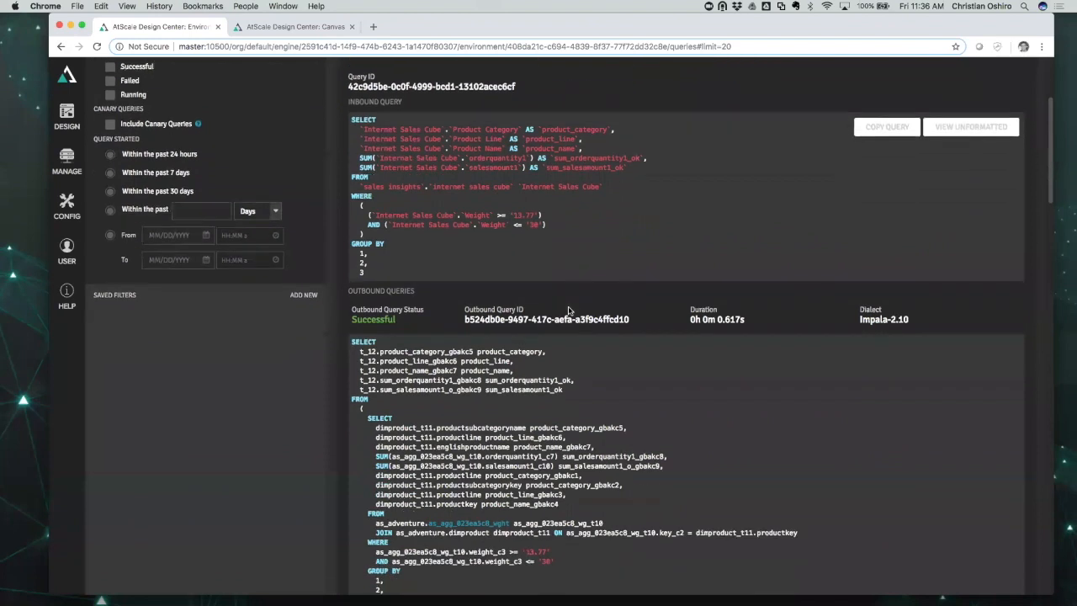
pyautogui.moveTo(852, 240); pyautogui.dragTo(911, 242)
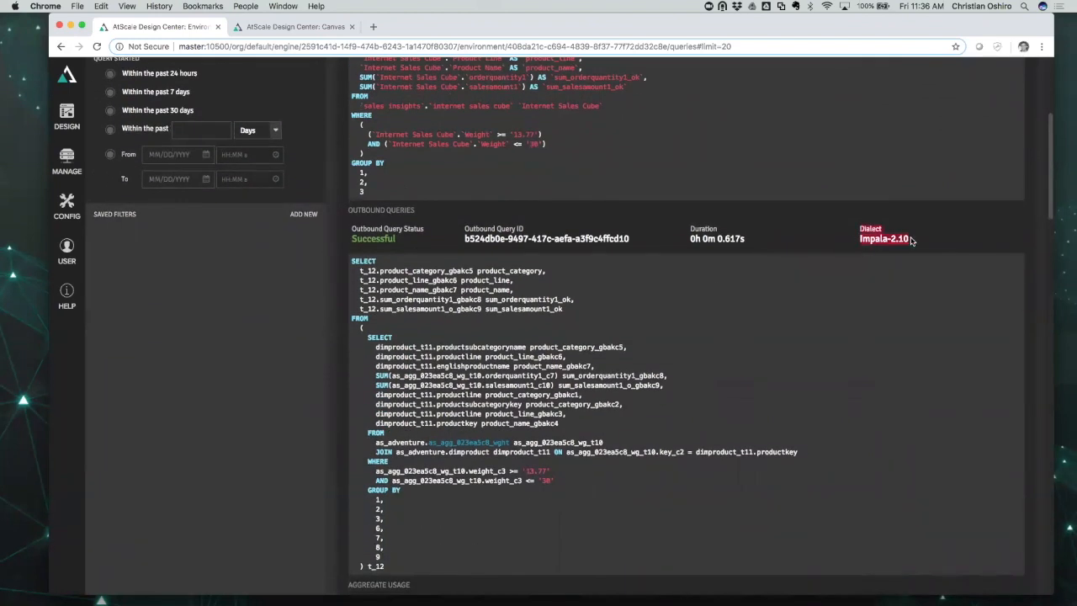
pyautogui.click(289, 26)
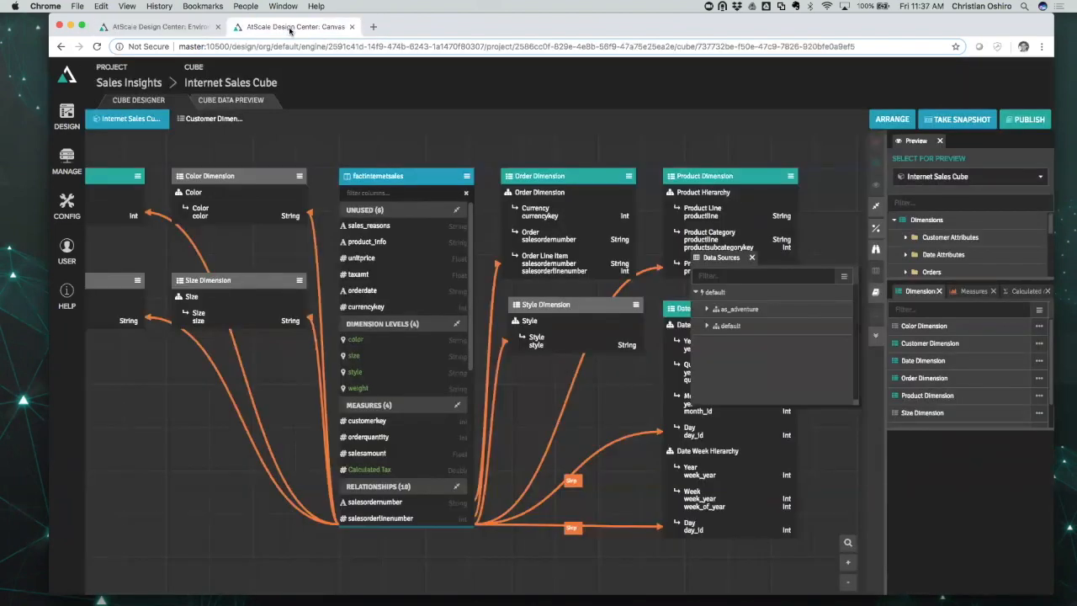
# Close Data Sources, go to the Design project list and choose Duplicate on Sales Insights.
pyautogui.click(751, 258)
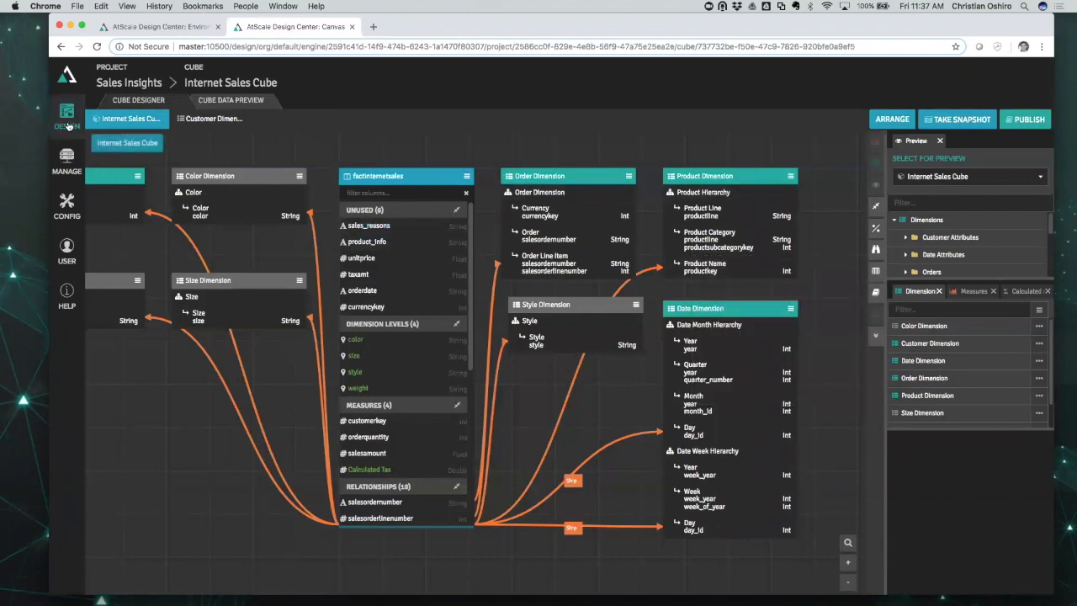
pyautogui.click(67, 125)
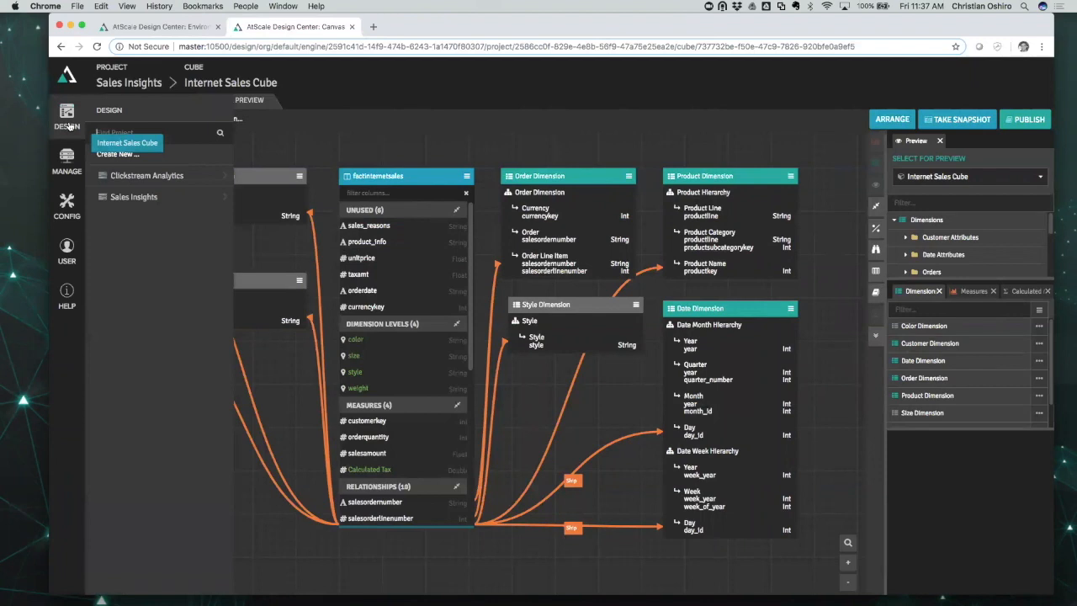
pyautogui.moveTo(141, 199)
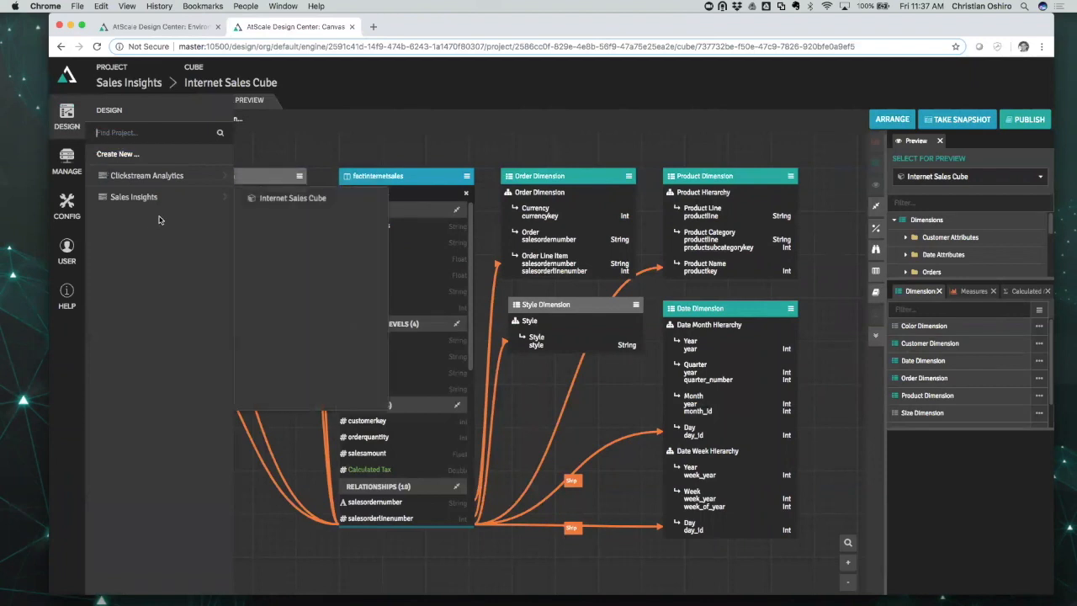
pyautogui.rightClick(159, 200)
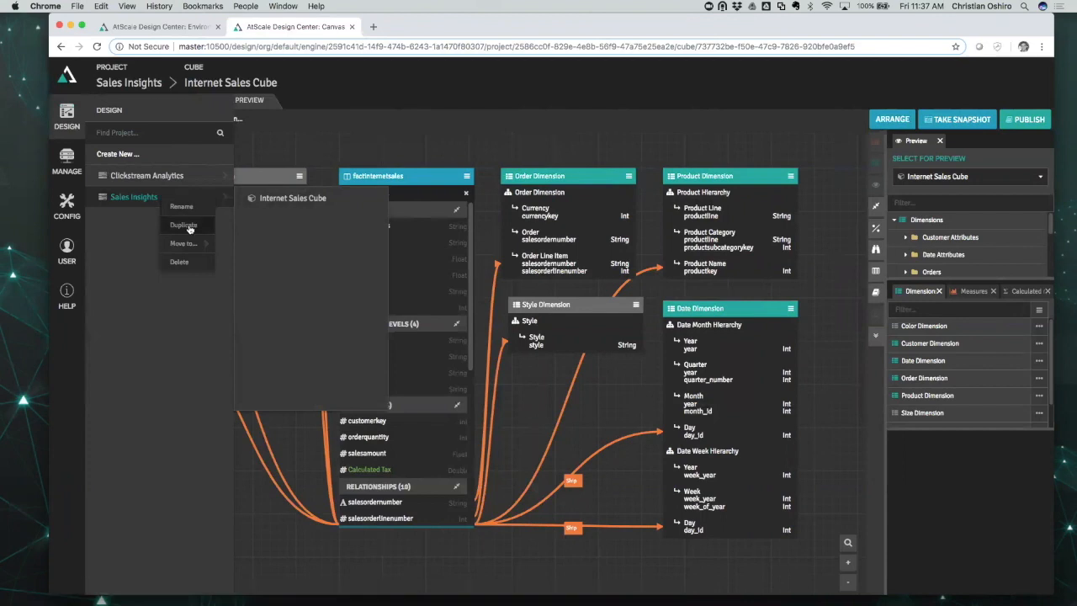
pyautogui.click(184, 225)
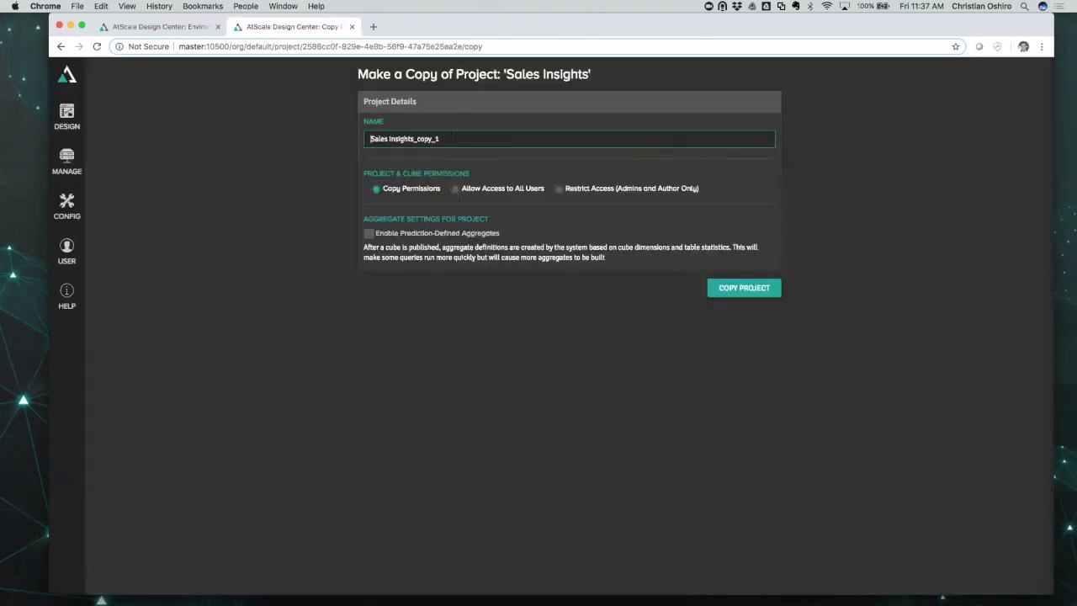
# Copy Sales Insights as a new project named 'To The Cloud' and open its Internet Sales Cube.
pyautogui.write('To the Cloud')
pyautogui.click(742, 288)
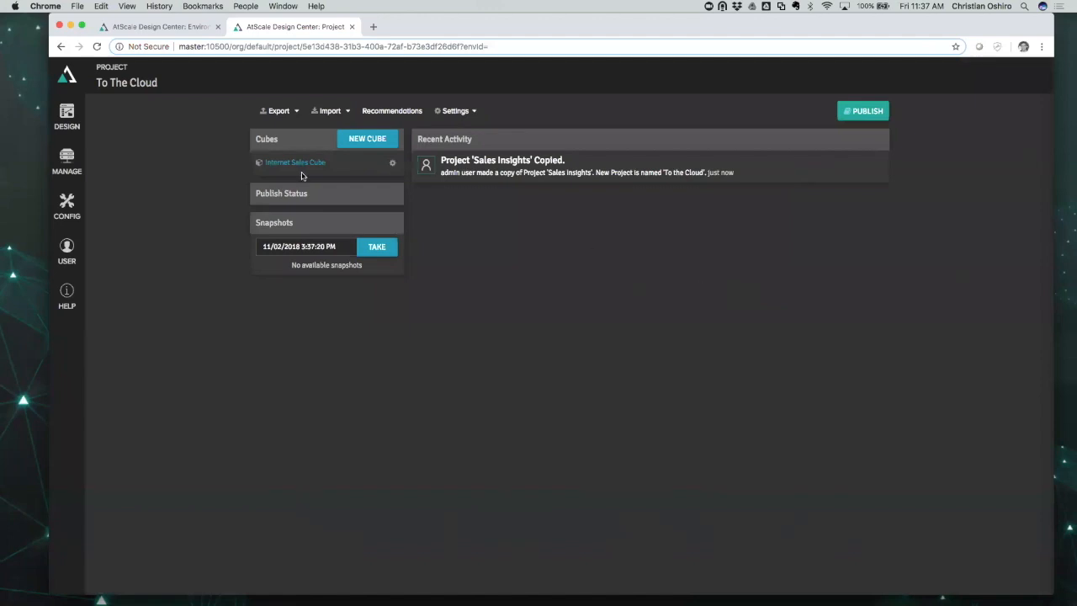
pyautogui.click(295, 164)
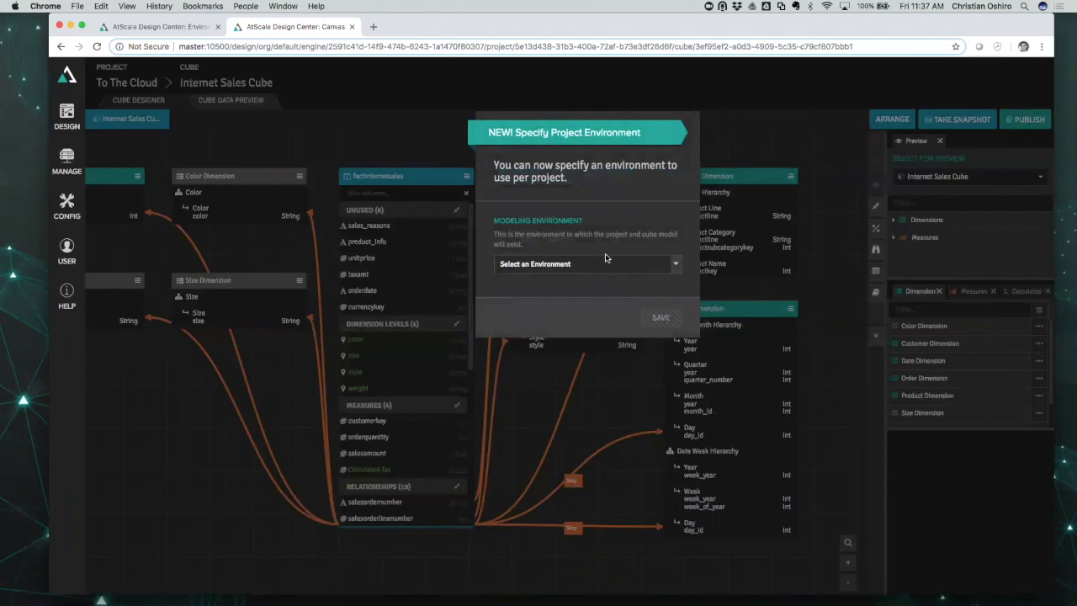
# Pick Redshift in the Specify Project Environment dialog and save it.
pyautogui.click(655, 270)
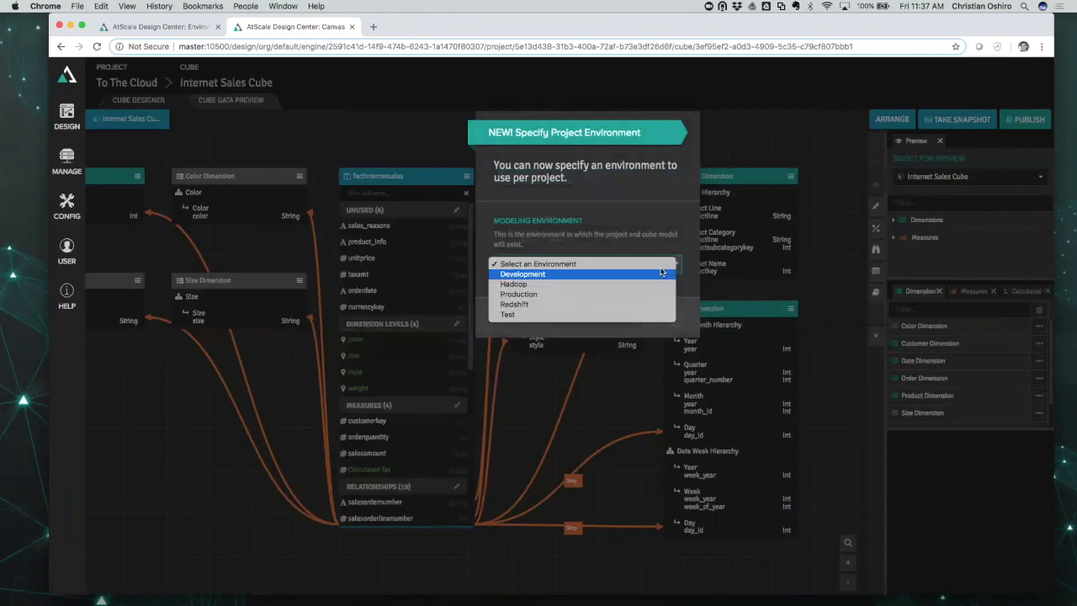
pyautogui.click(527, 305)
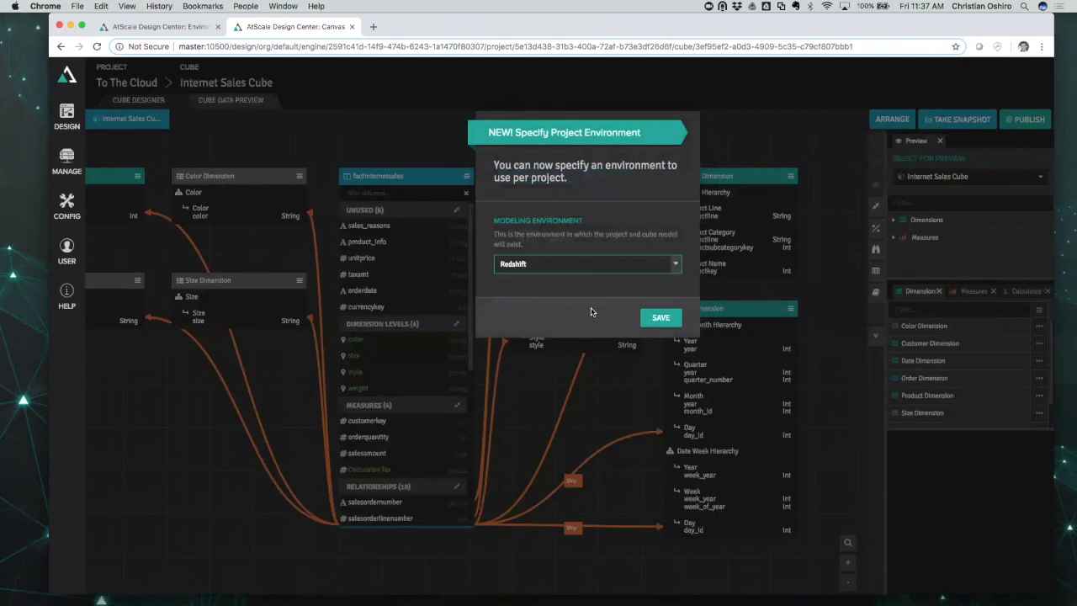
pyautogui.click(660, 317)
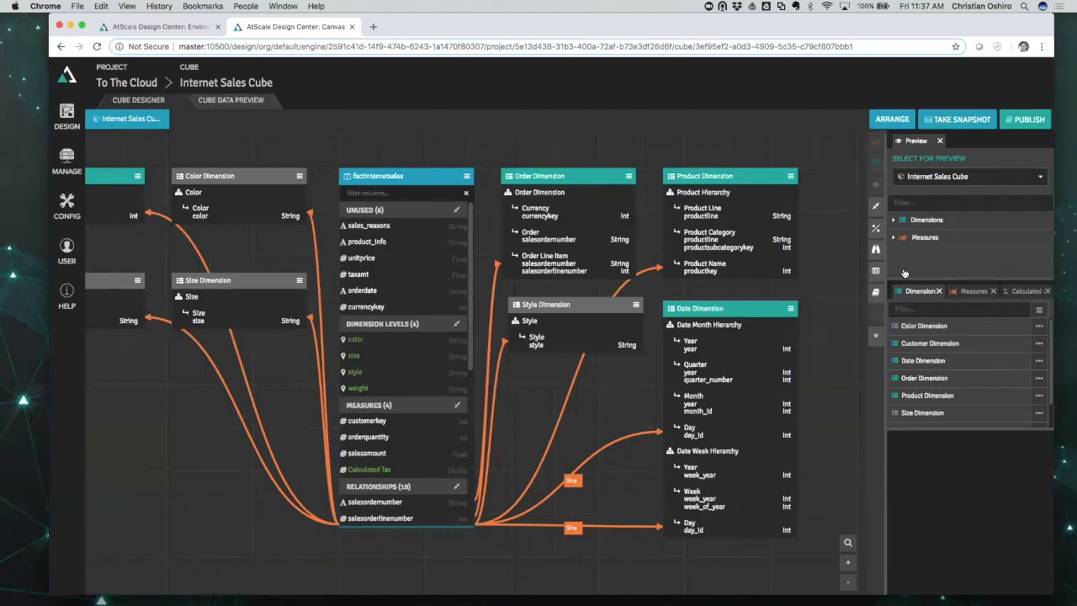
# Expand Dimensions and Measures in the cube preview and enlarge the preview tree.
pyautogui.click(895, 219)
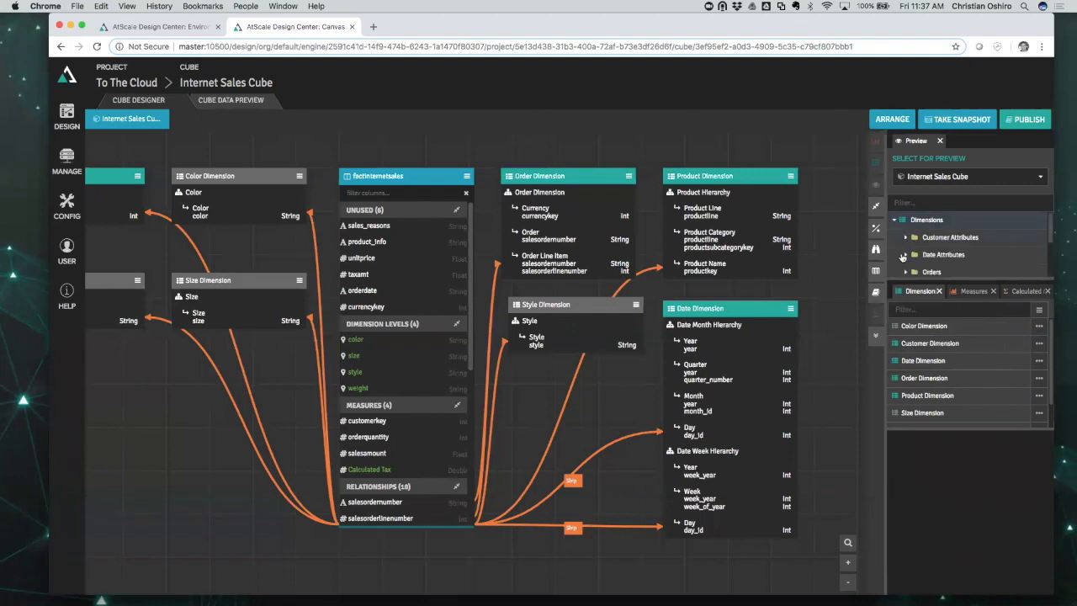
pyautogui.scroll(-3, 898, 257)
pyautogui.click(896, 259)
pyautogui.scroll(-2, 964, 261)
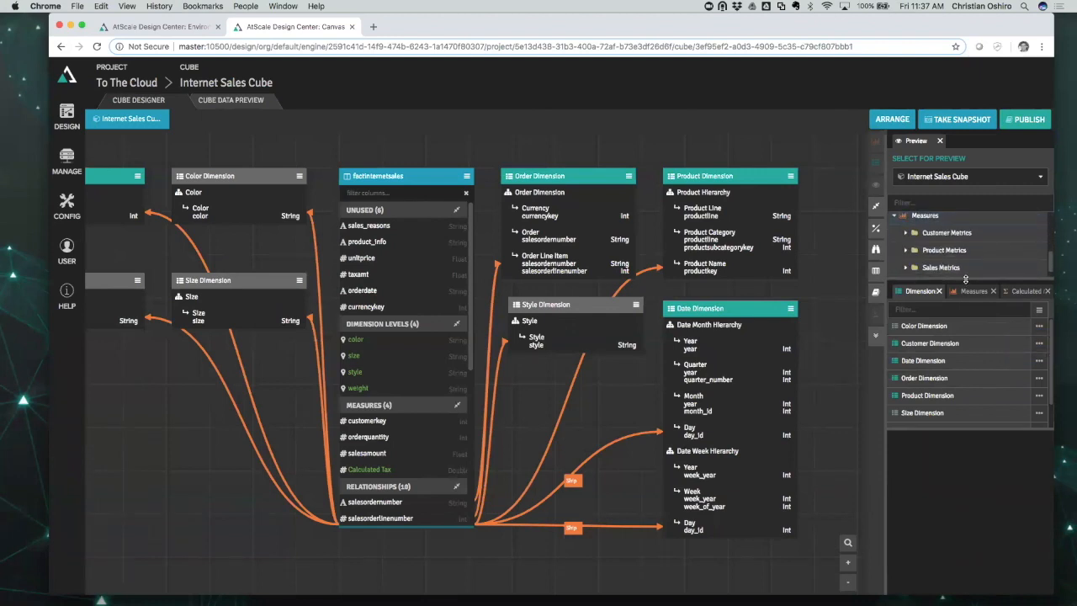
pyautogui.moveTo(966, 279); pyautogui.dragTo(976, 410)
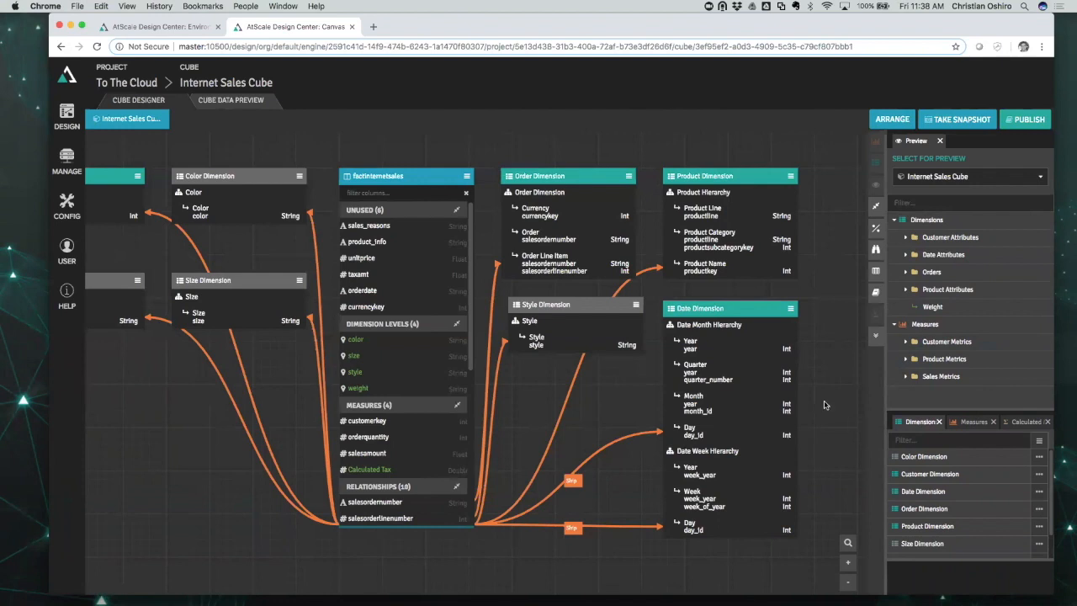
# Show the Data Sources list with the atscale schema's aggregate tables expanded.
pyautogui.click(875, 274)
pyautogui.click(694, 292)
pyautogui.scroll(-5, 816, 325)
# Try the 'in' and 'sal' Data Sources filters, then expand adventure_dataloader_test to its dim tables.
pyautogui.scroll(-6, 816, 332)
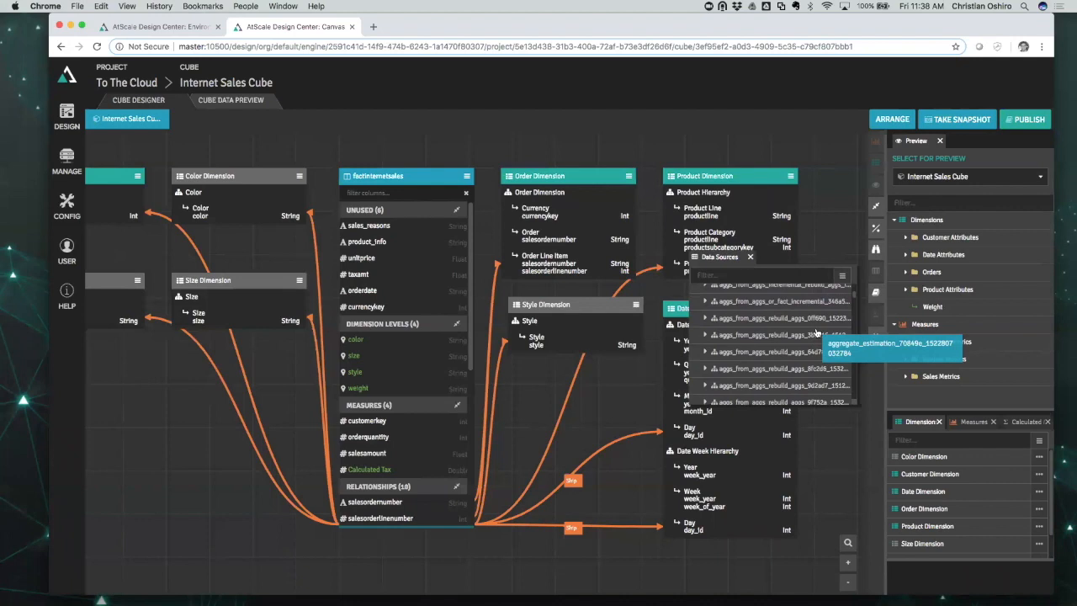
pyautogui.scroll(-5, 816, 332)
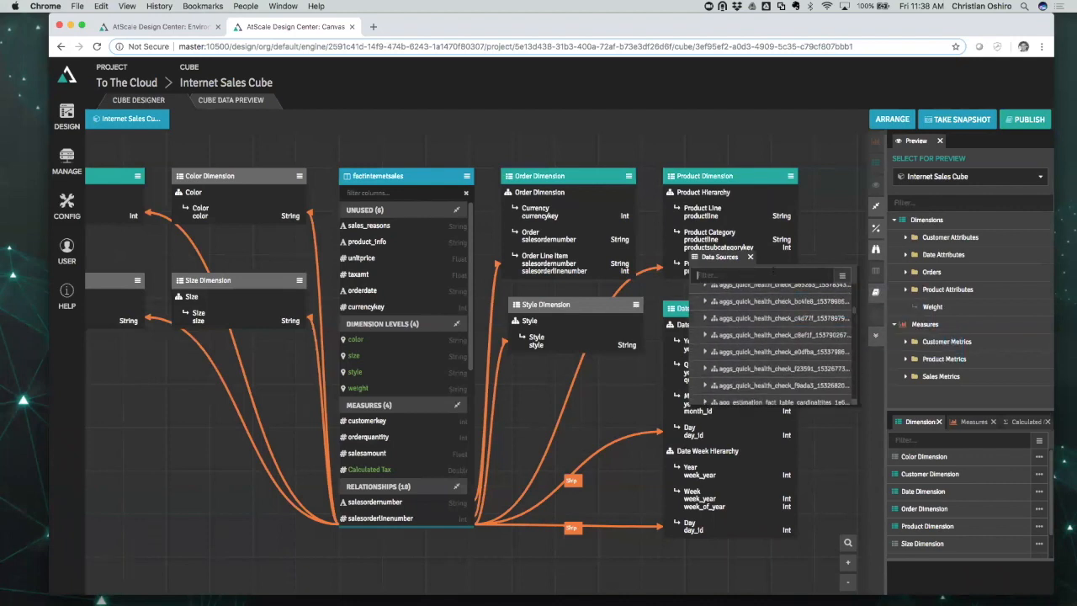
pyautogui.write('sal')
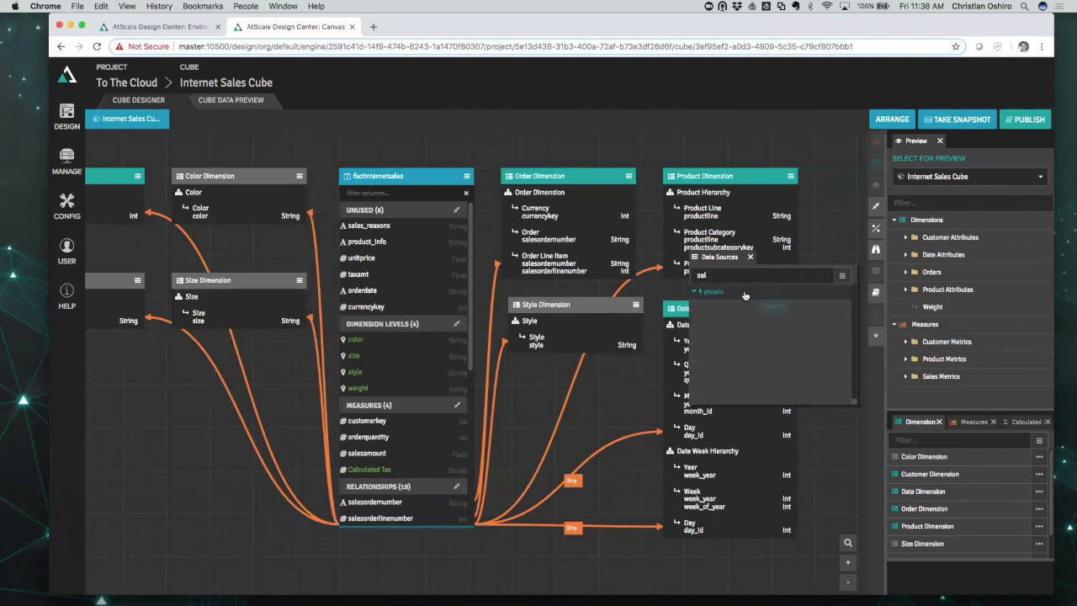
pyautogui.press('BackSpace')
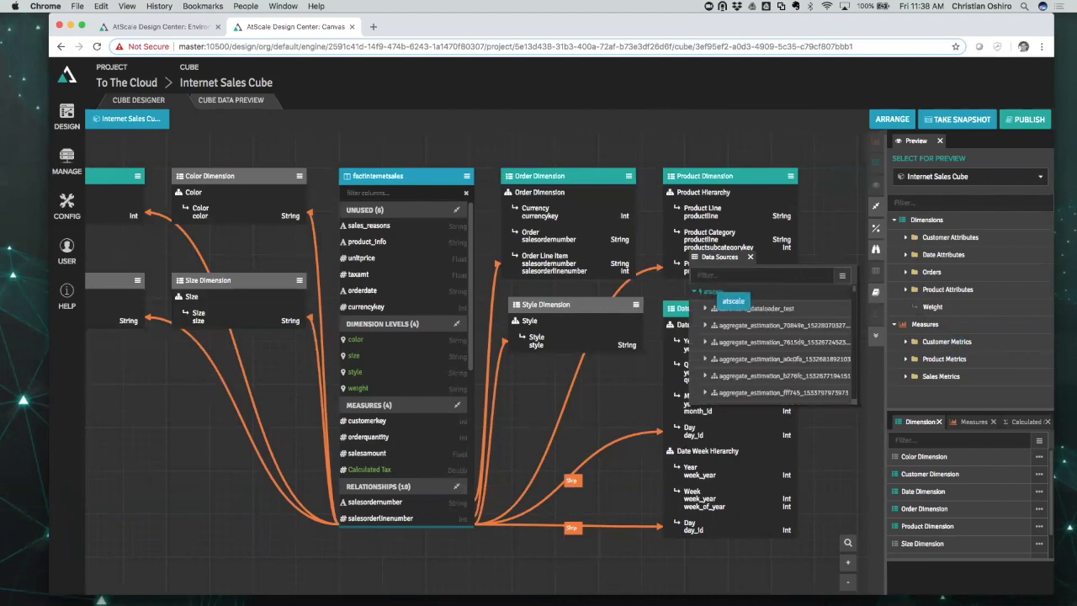
pyautogui.click(708, 310)
pyautogui.scroll(-5, 763, 340)
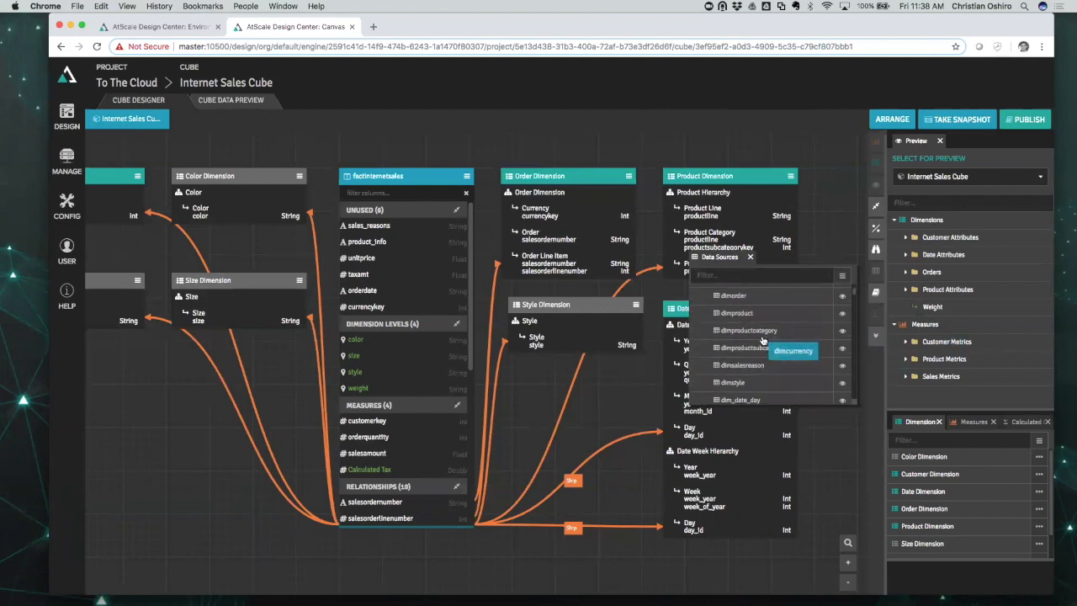
# Confirm in Modify Dataset that factinternetsales keeps the as_adventure schema, then go to Publish.
pyautogui.click(466, 176)
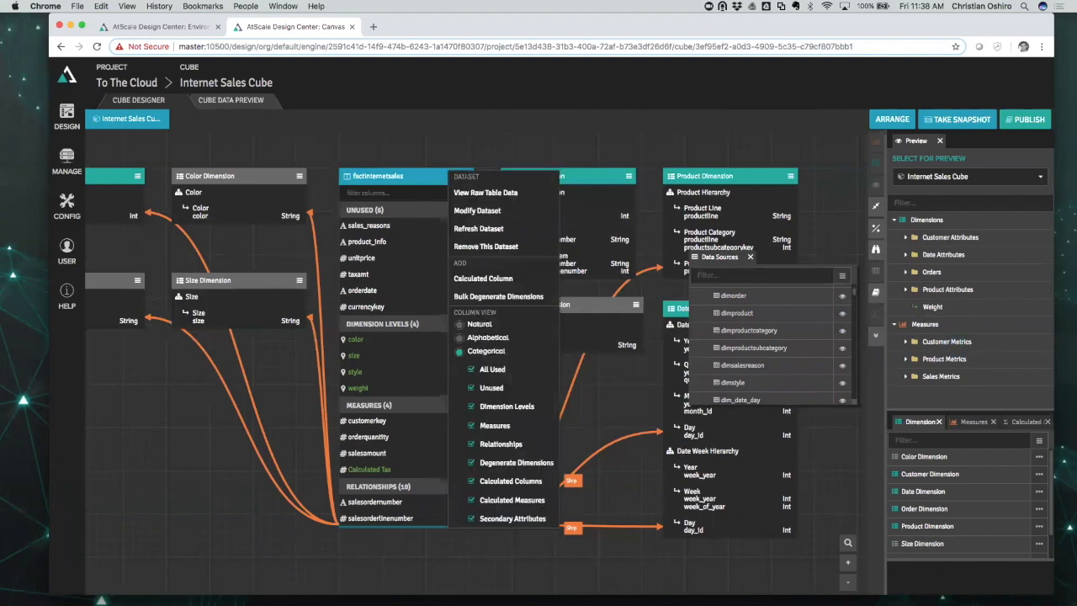
pyautogui.click(484, 212)
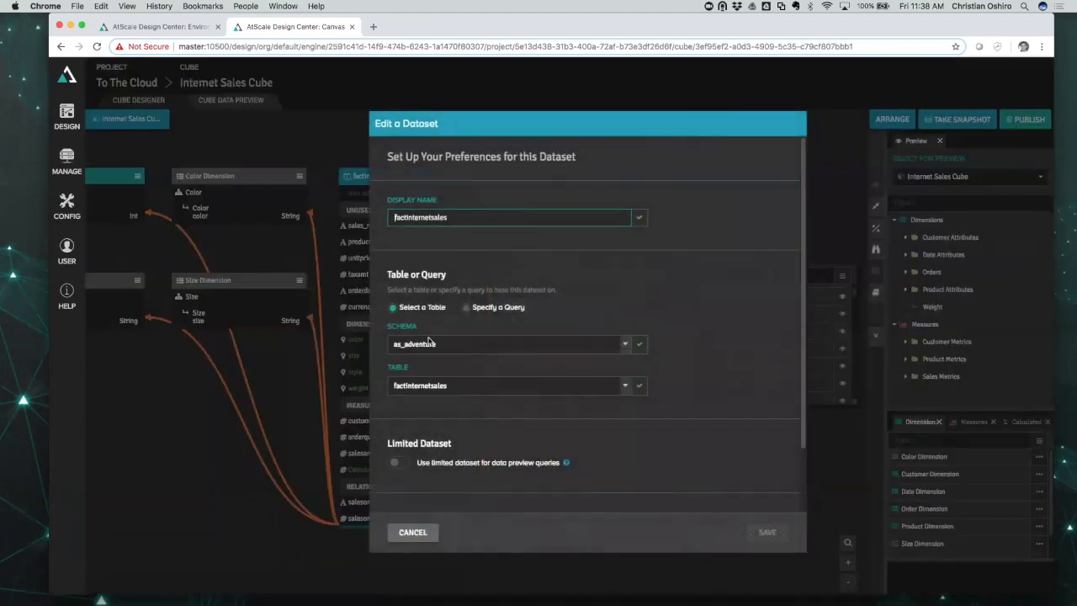
pyautogui.click(625, 346)
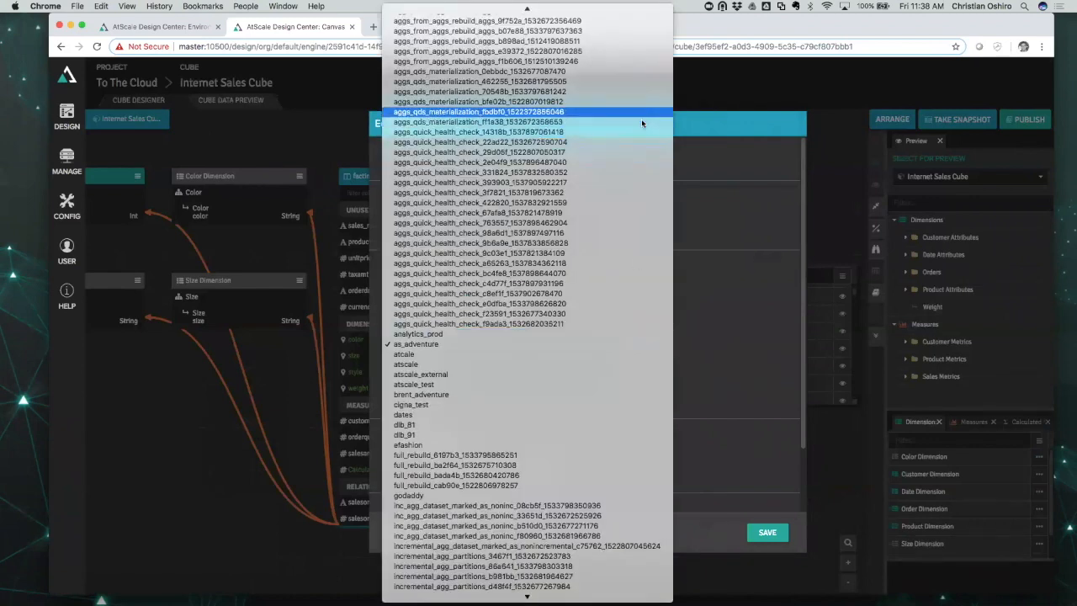
pyautogui.click(722, 347)
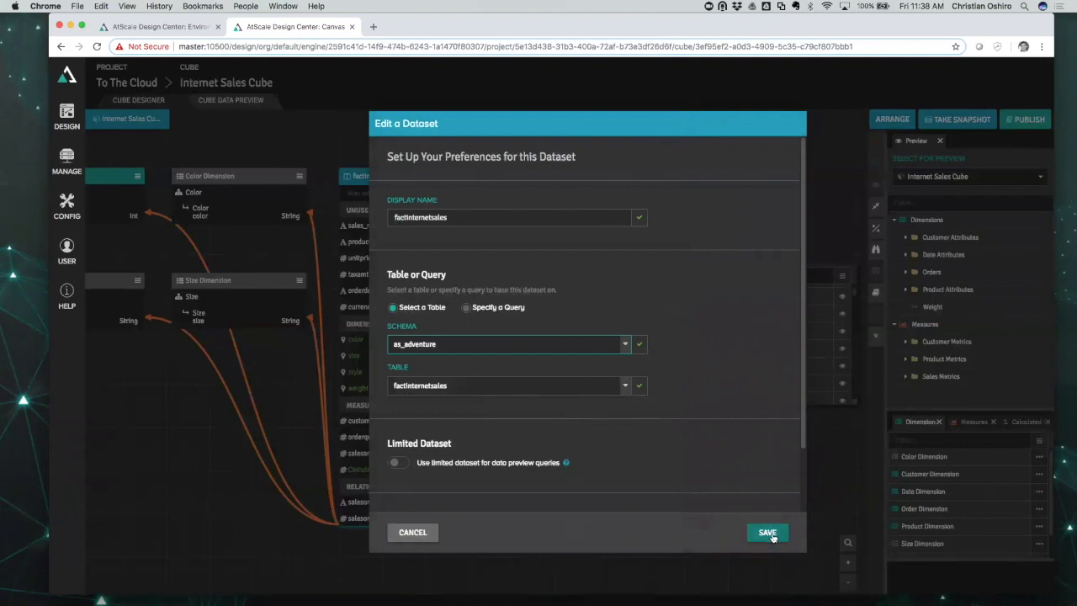
pyautogui.click(408, 535)
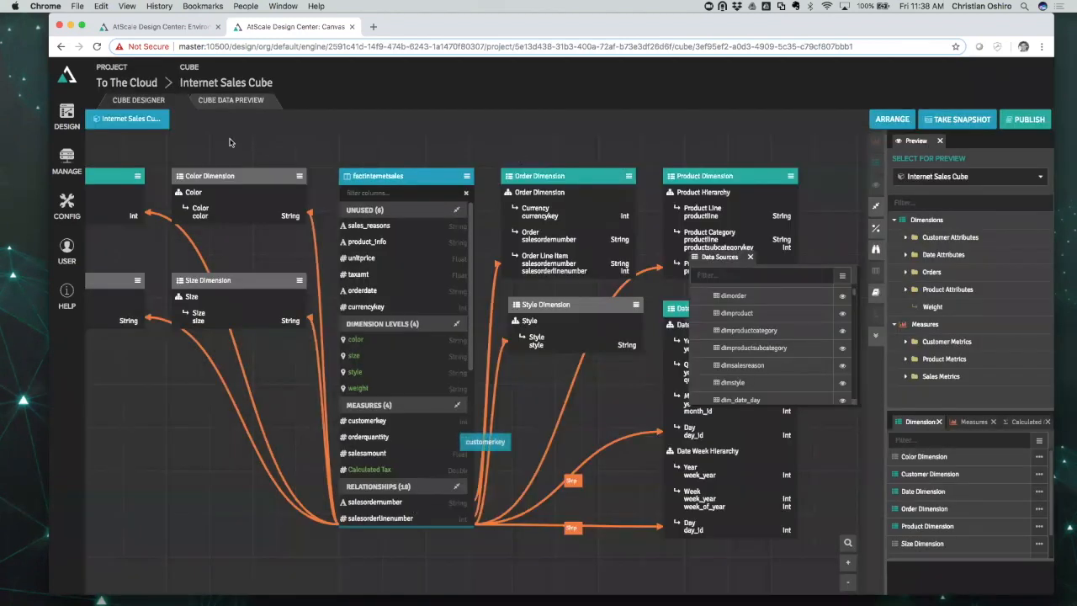
pyautogui.click(1021, 126)
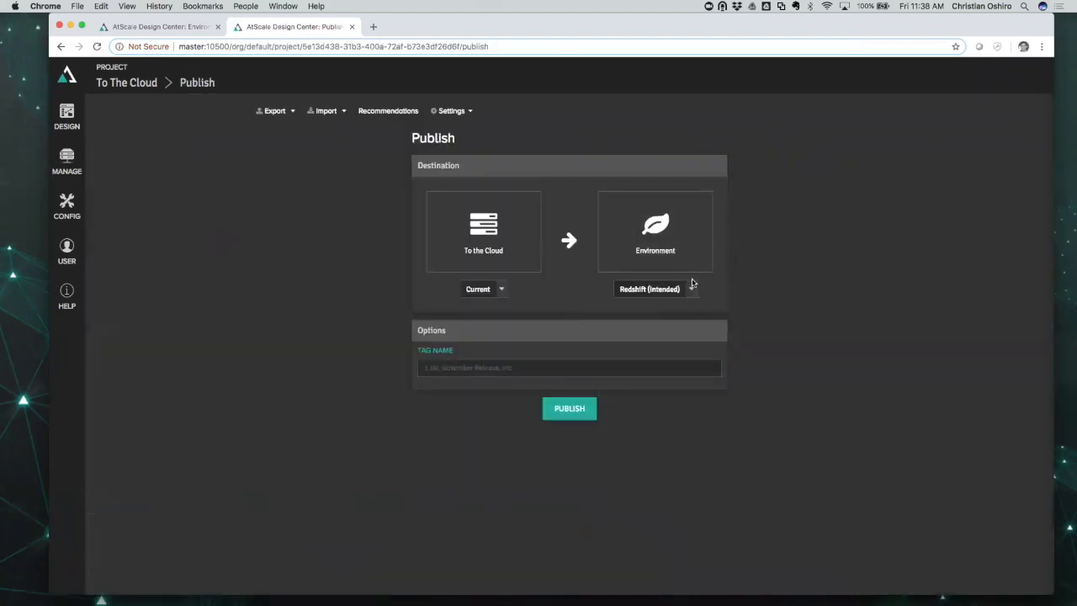
# Publish To The Cloud with Redshift (Intended) as the target environment.
pyautogui.click(691, 287)
pyautogui.click(775, 309)
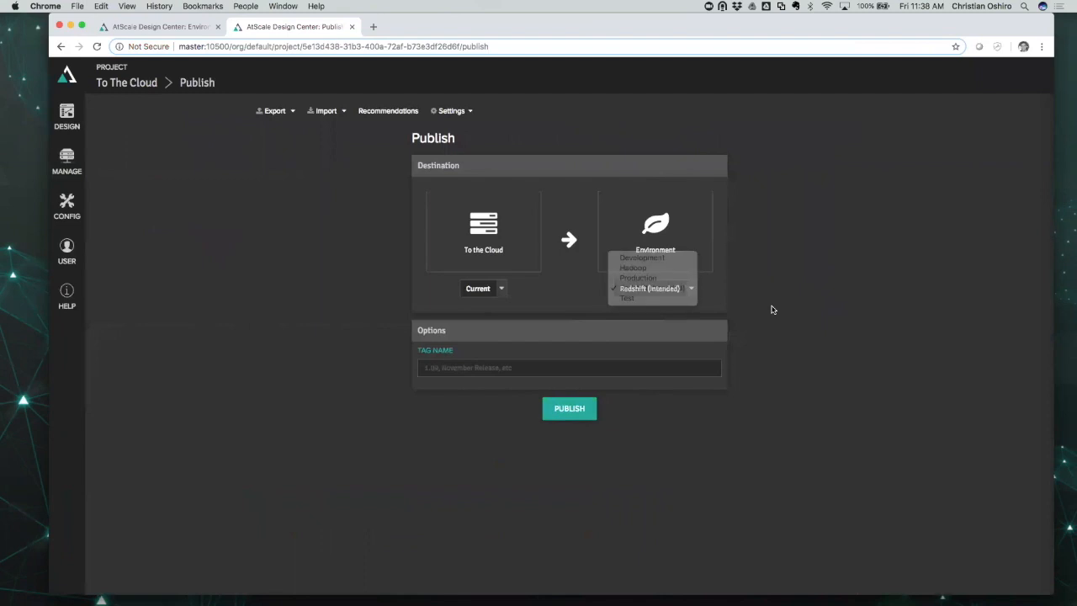
pyautogui.click(570, 409)
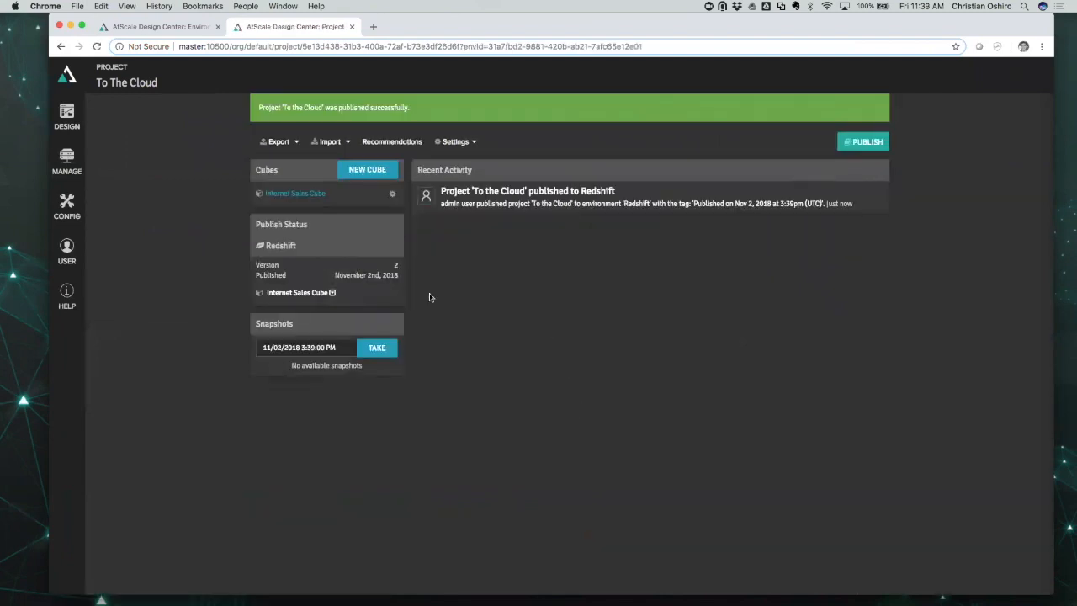
# Download the Internet Sales Cube's Tableau TDS file and return to the Tableau workbook.
pyautogui.click(333, 293)
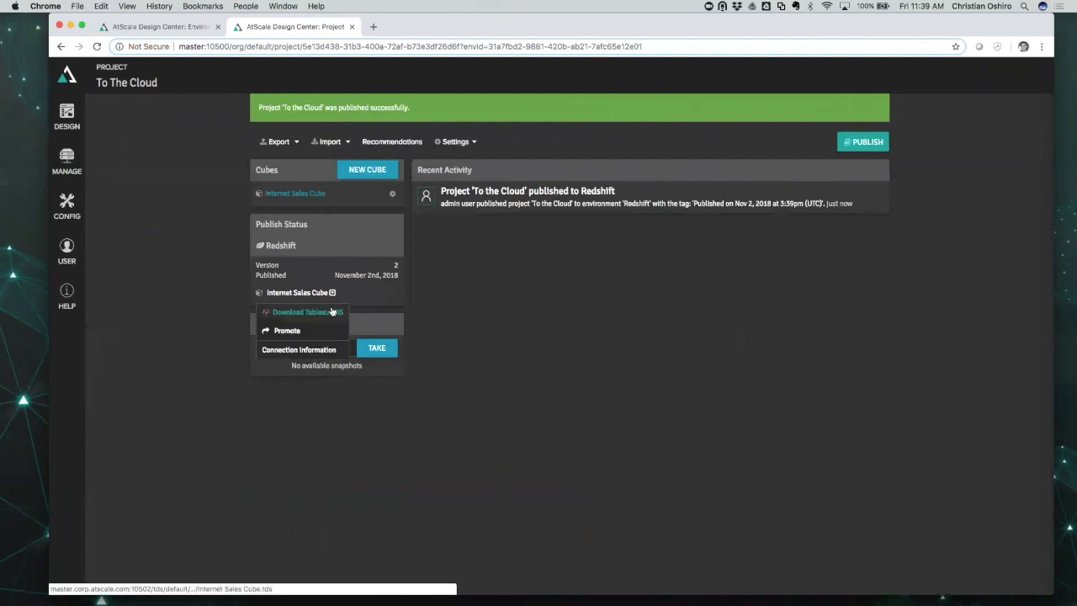
pyautogui.click(332, 311)
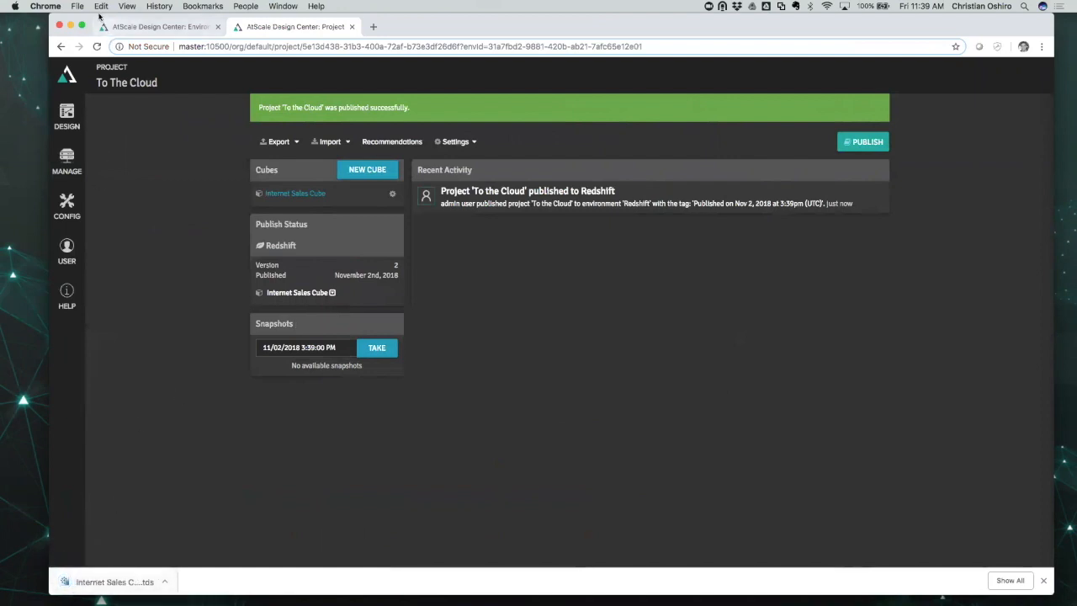
pyautogui.moveTo(95, 19); pyautogui.dragTo(116, 18)
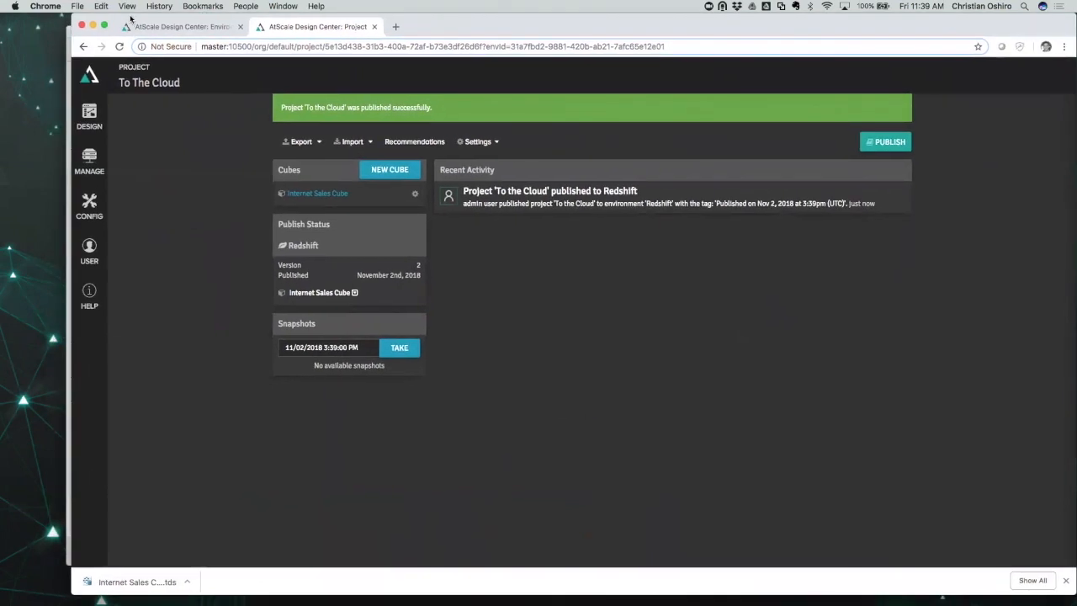
pyautogui.click(69, 75)
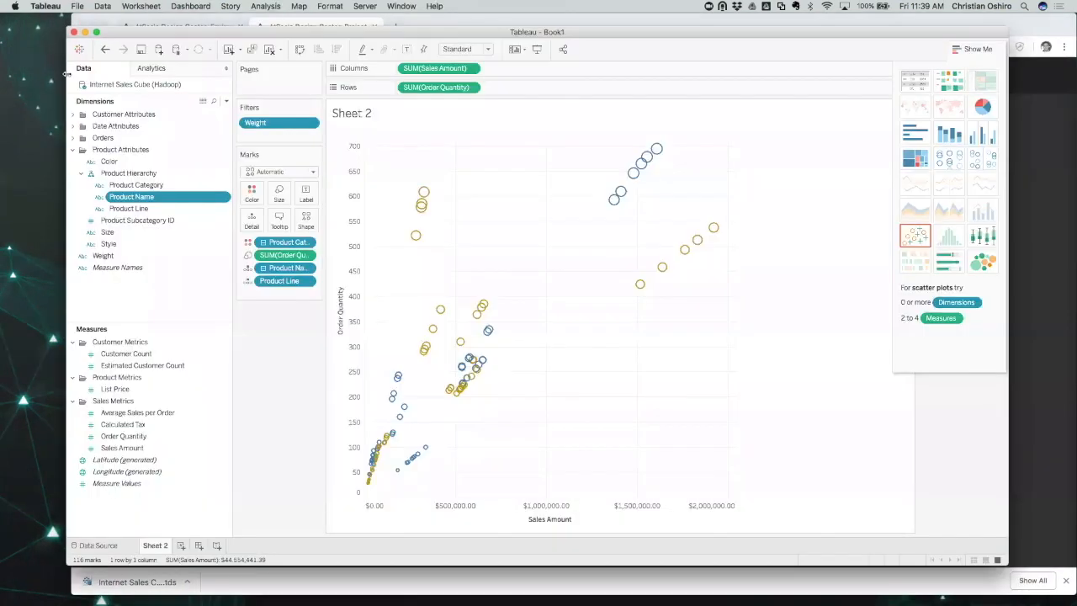
# Add the newest Internet Sales Cube .tds file as a new data source and sign in with the credentials.
pyautogui.click(158, 49)
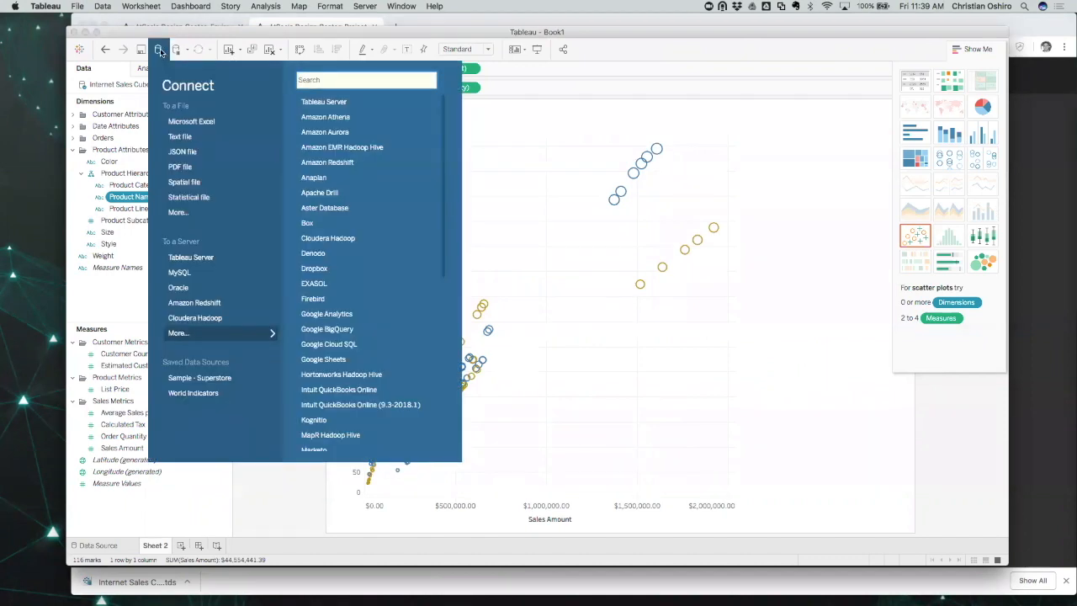
pyautogui.click(192, 210)
pyautogui.click(530, 147)
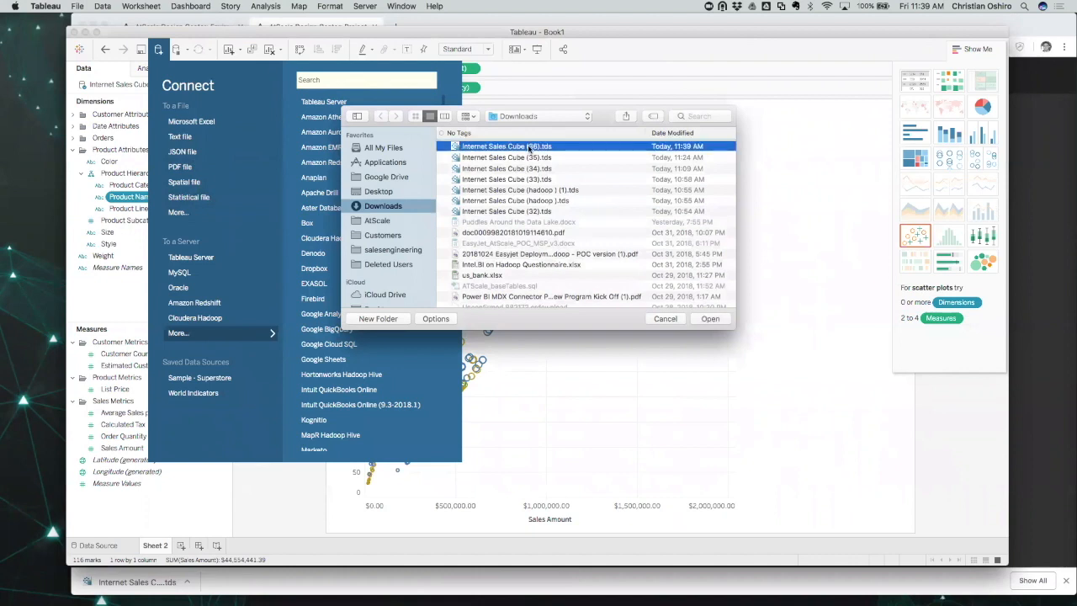
pyautogui.click(710, 320)
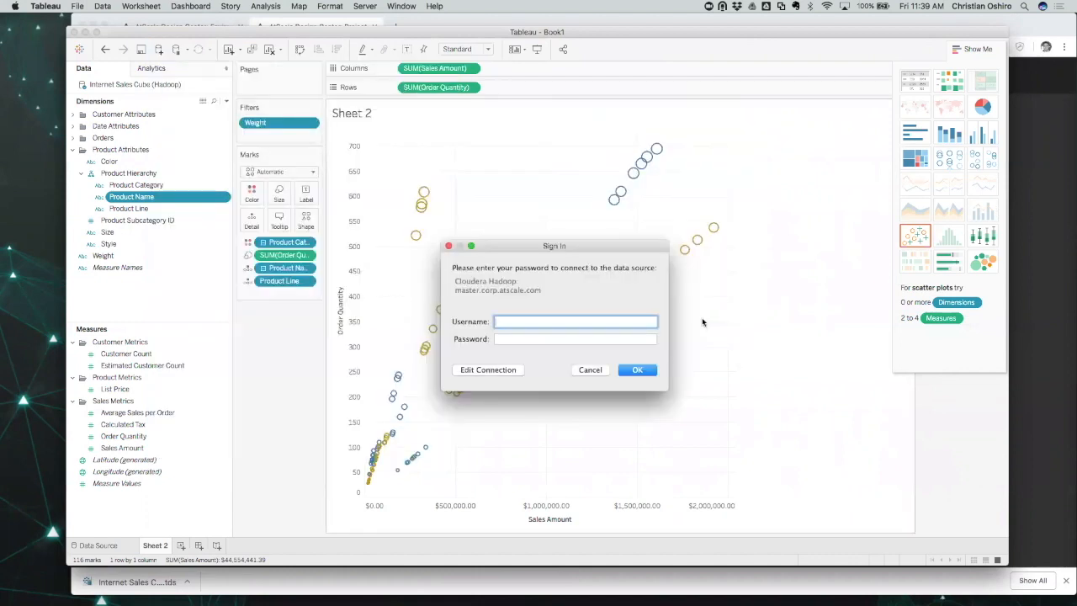
pyautogui.write('admin')
pyautogui.press('Tab')
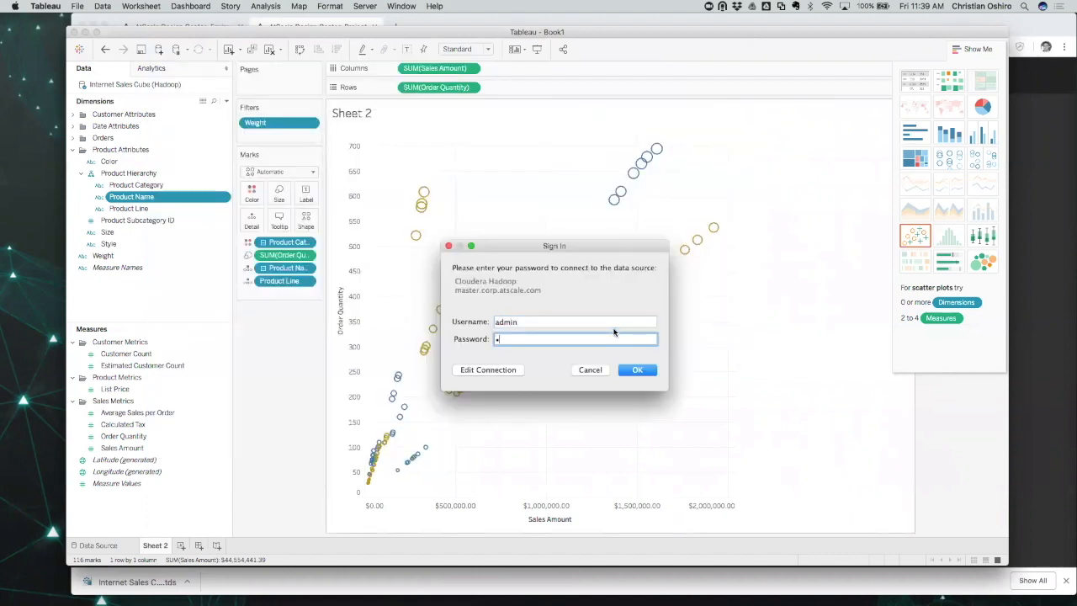
pyautogui.press('Return')
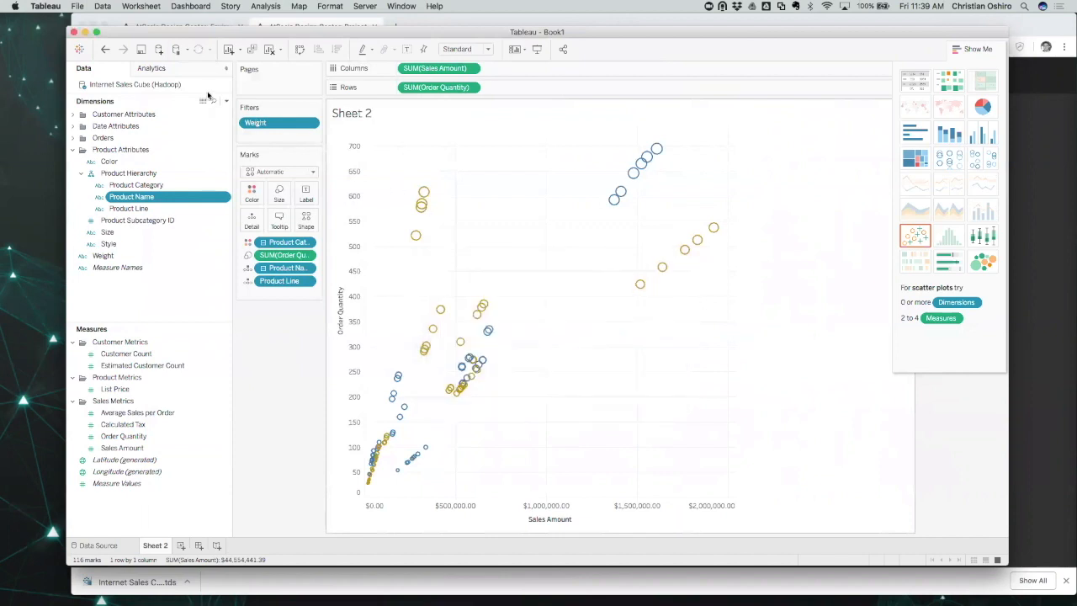
# Rename the new cube data source to 'Internet Sales Cube (Redshift)'.
pyautogui.rightClick(169, 87)
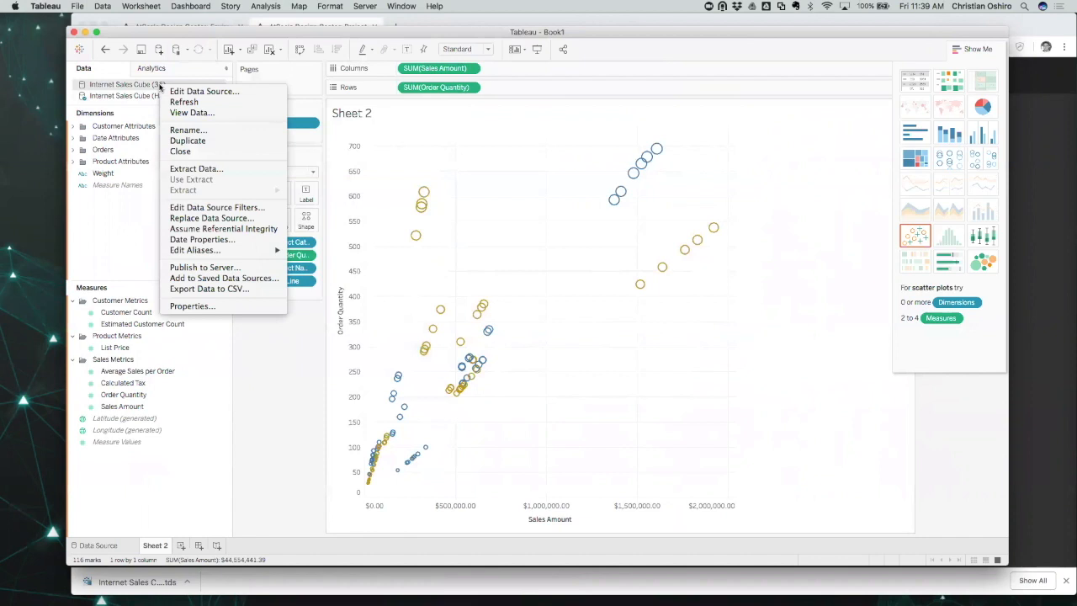
pyautogui.click(182, 131)
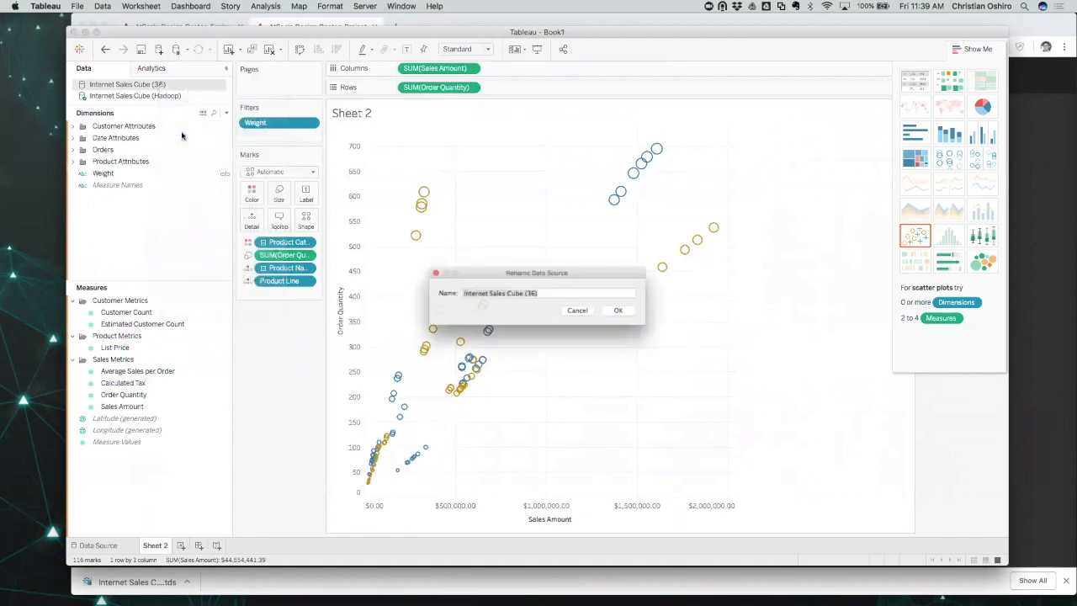
pyautogui.click(534, 292)
pyautogui.press('BackSpace')
pyautogui.press('BackSpace')
pyautogui.write('Redsh')
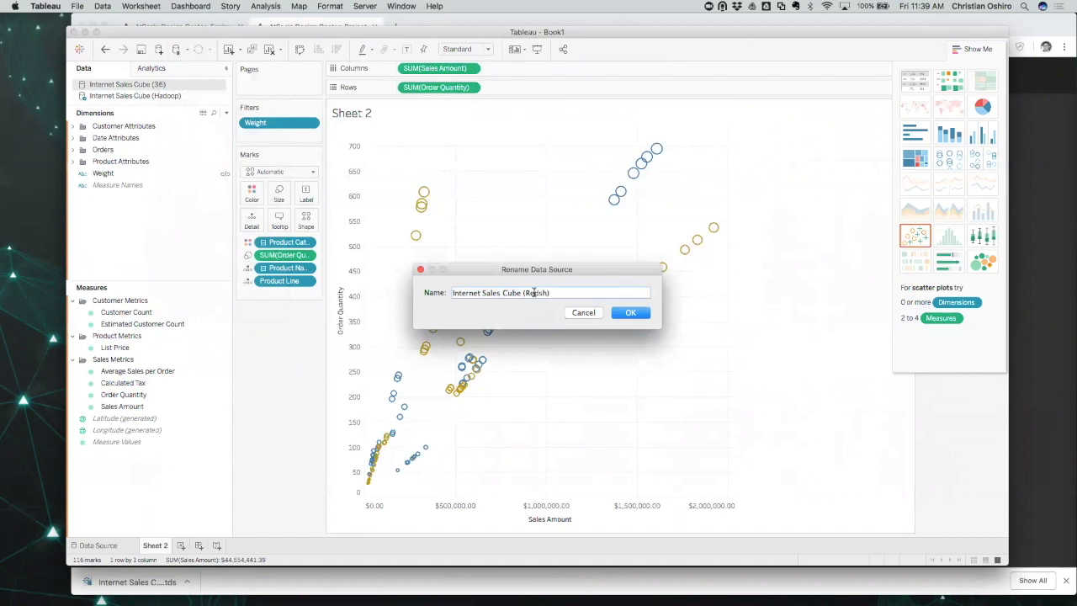
pyautogui.write('ift')
pyautogui.click(636, 316)
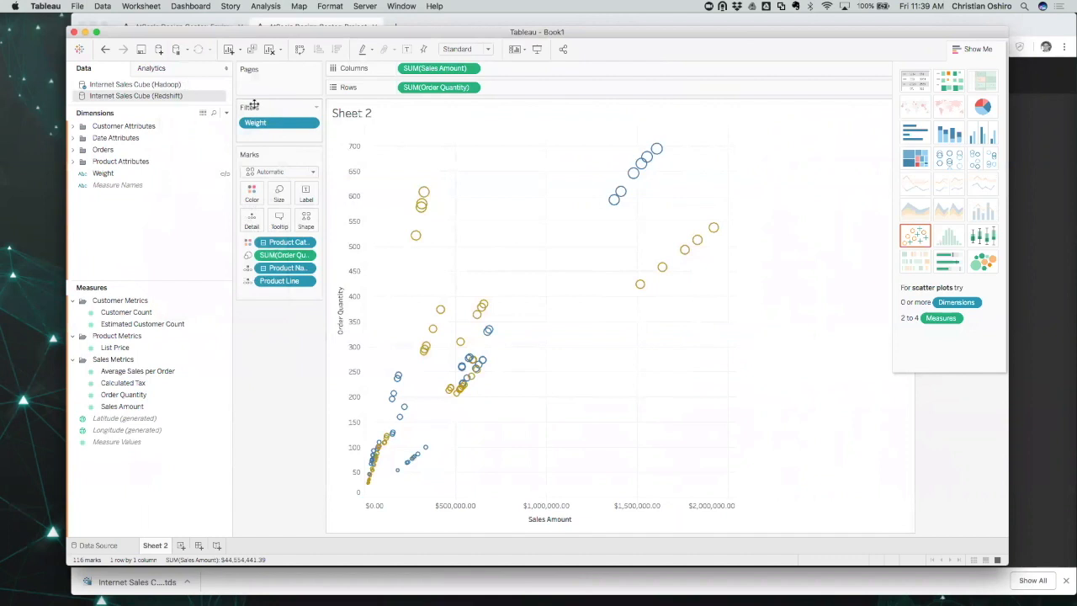
# Replace the Hadoop data source with the Redshift source across all worksheets.
pyautogui.rightClick(167, 97)
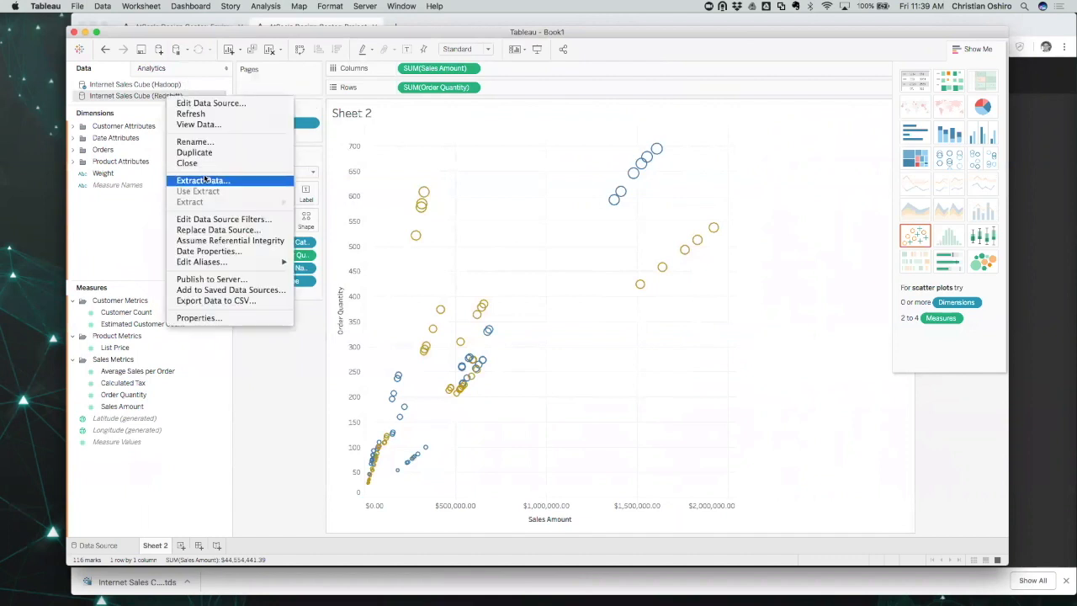
pyautogui.click(221, 231)
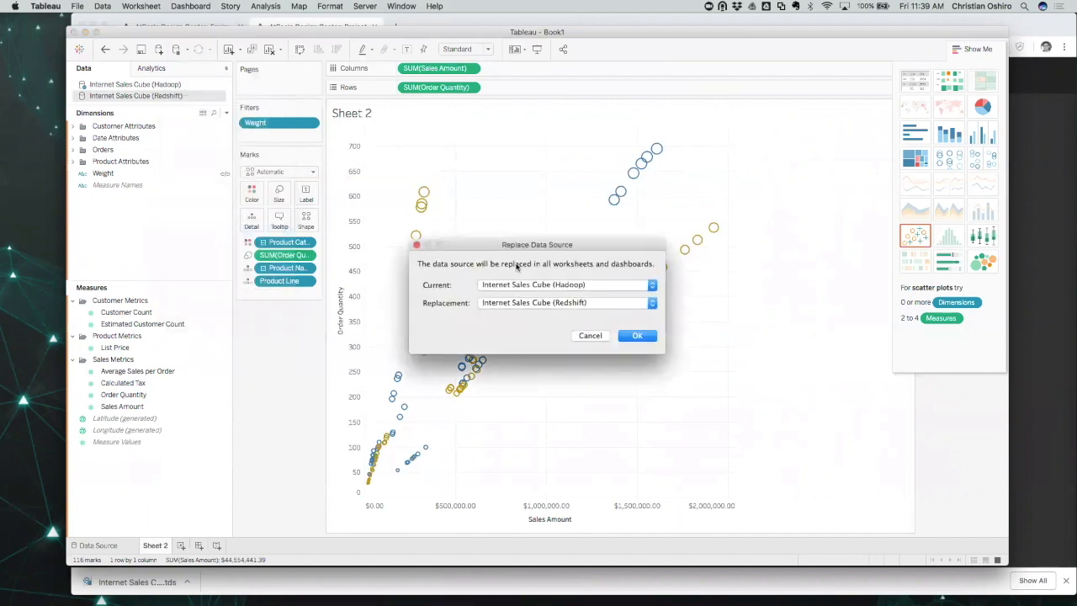
pyautogui.click(647, 337)
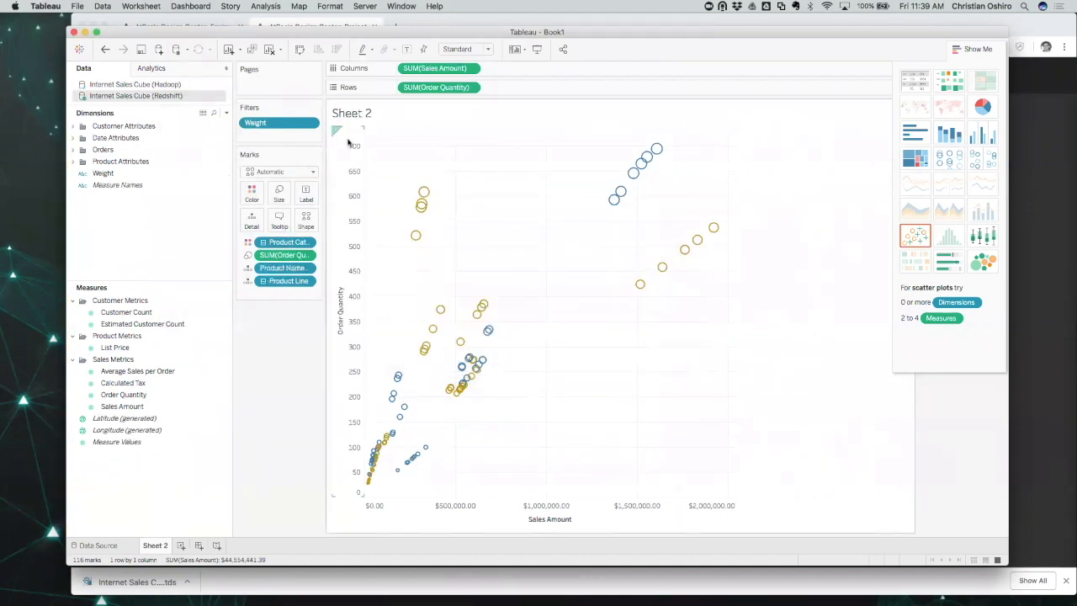
# Refresh the Redshift source, colour Sheet 2's scatter marks by Gender, and return to AtScale.
pyautogui.rightClick(172, 98)
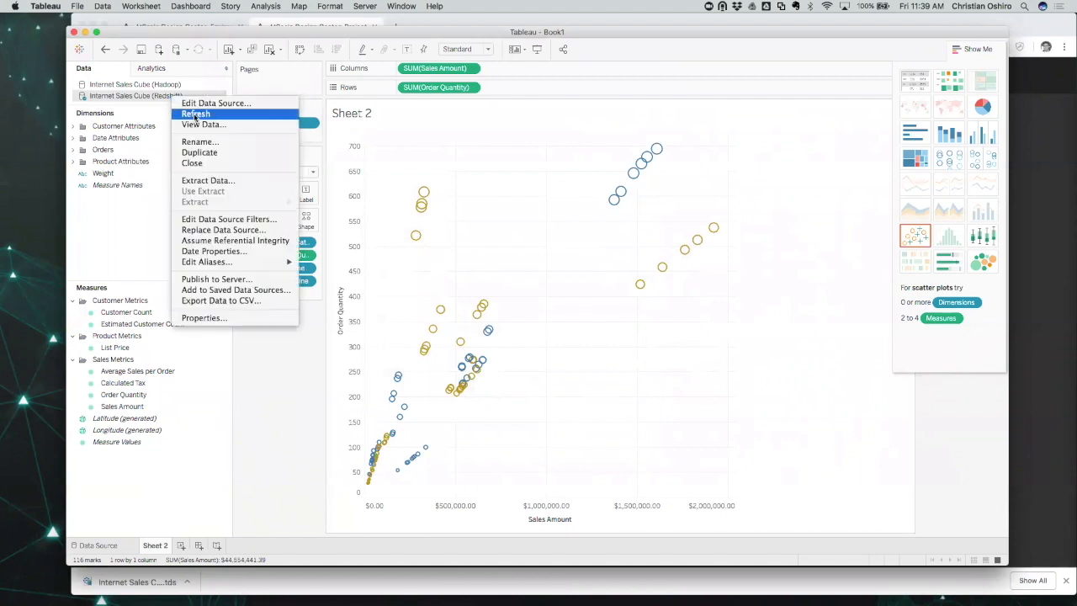
pyautogui.click(195, 115)
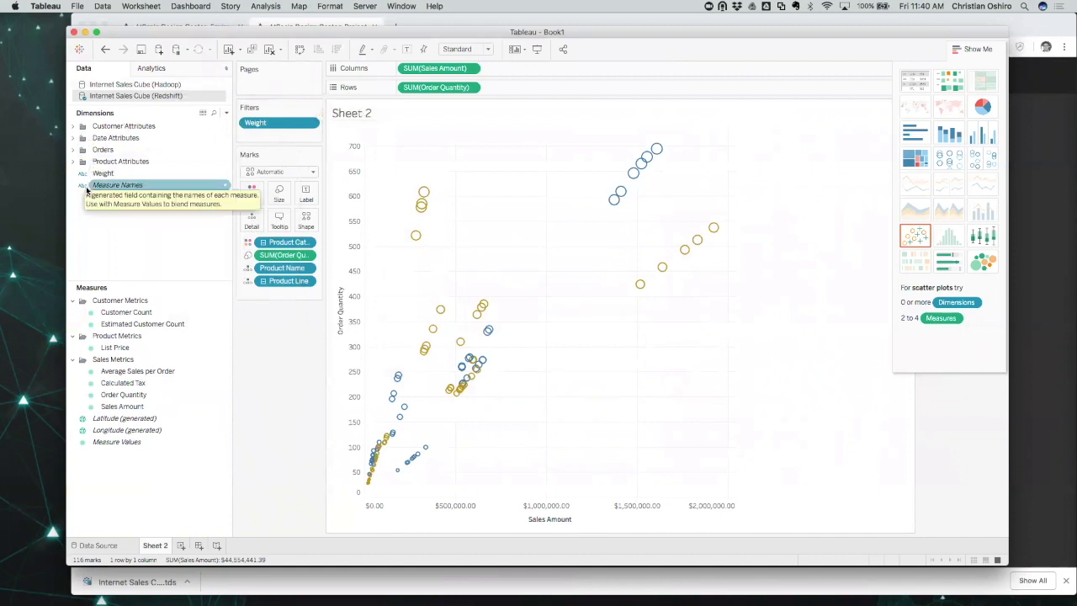
pyautogui.click(72, 127)
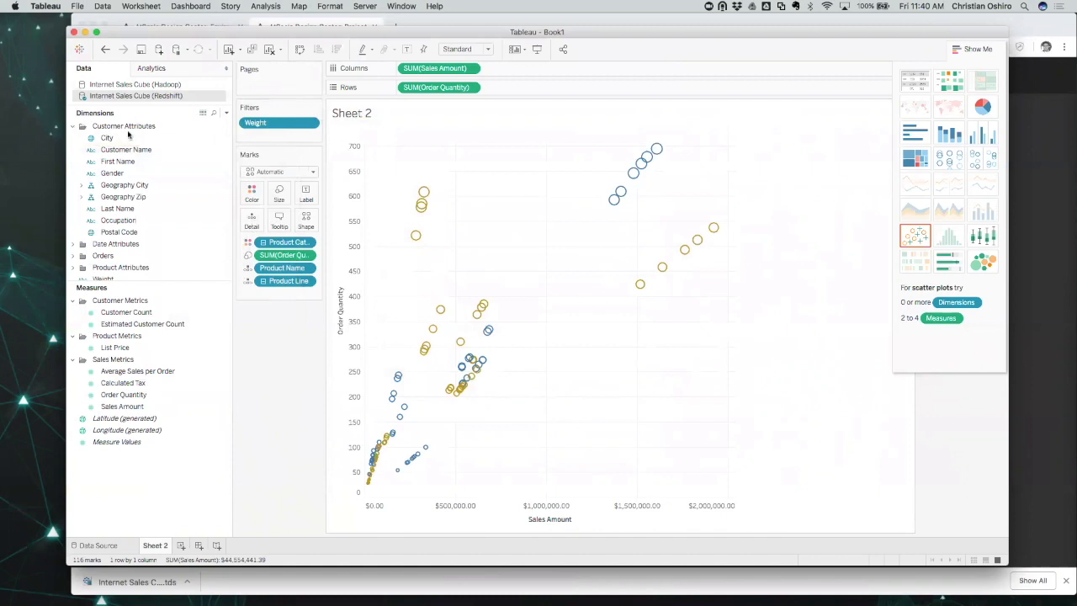
pyautogui.click(114, 172)
pyautogui.moveTo(115, 173); pyautogui.dragTo(250, 191)
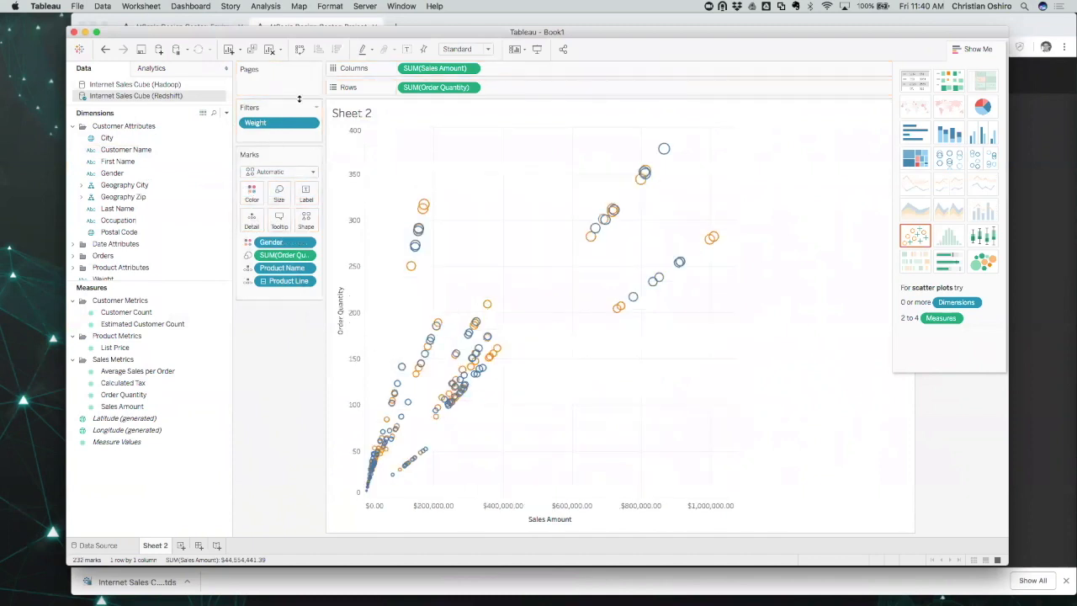
pyautogui.click(312, 23)
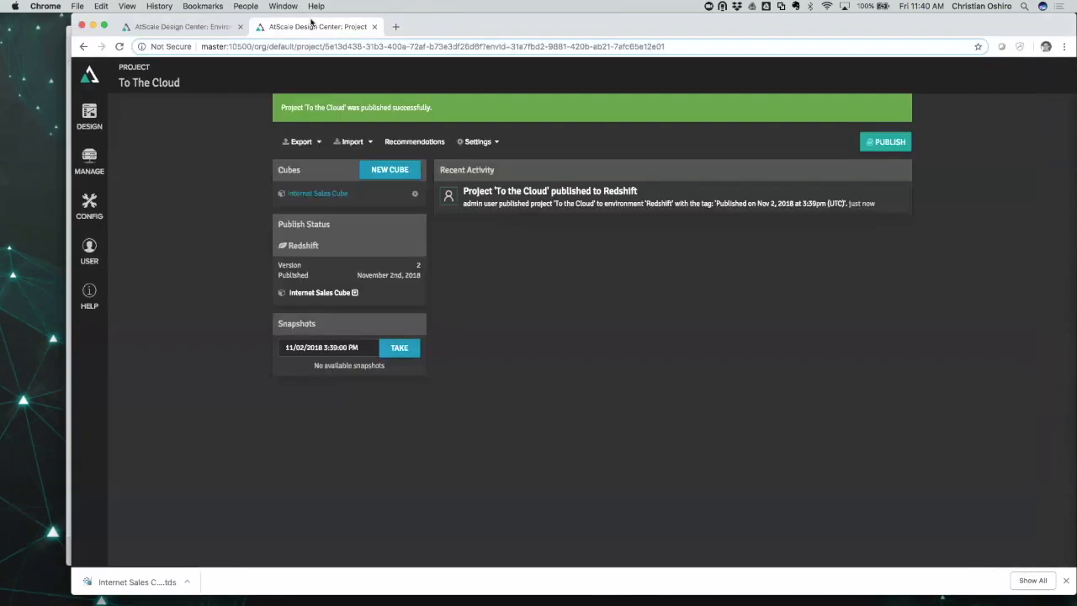
# Open the Redshift environment's query history and expand the latest query.
pyautogui.click(90, 158)
pyautogui.moveTo(177, 349)
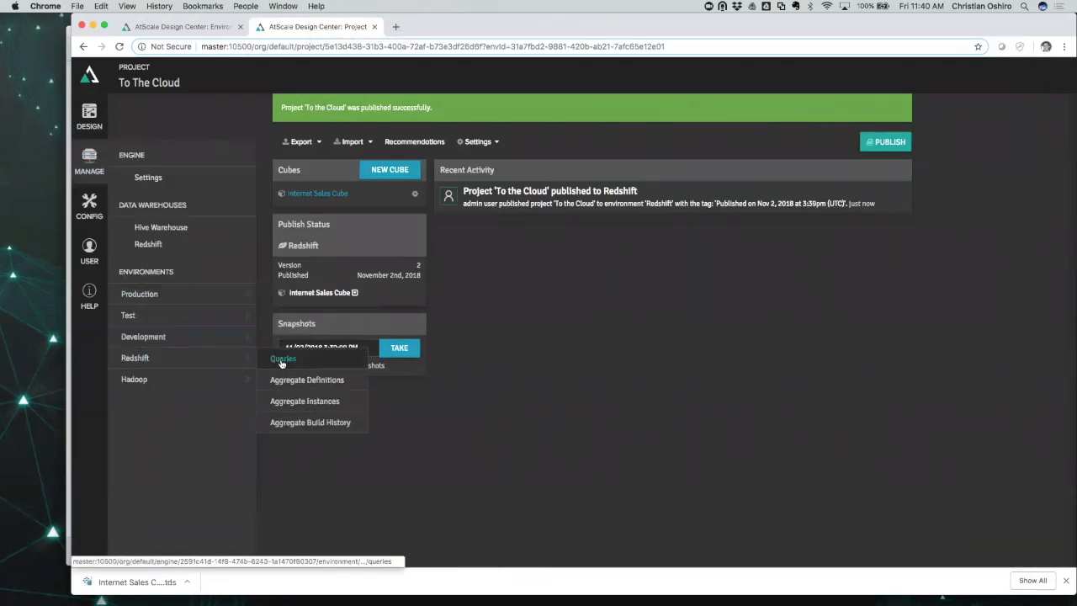
pyautogui.click(282, 361)
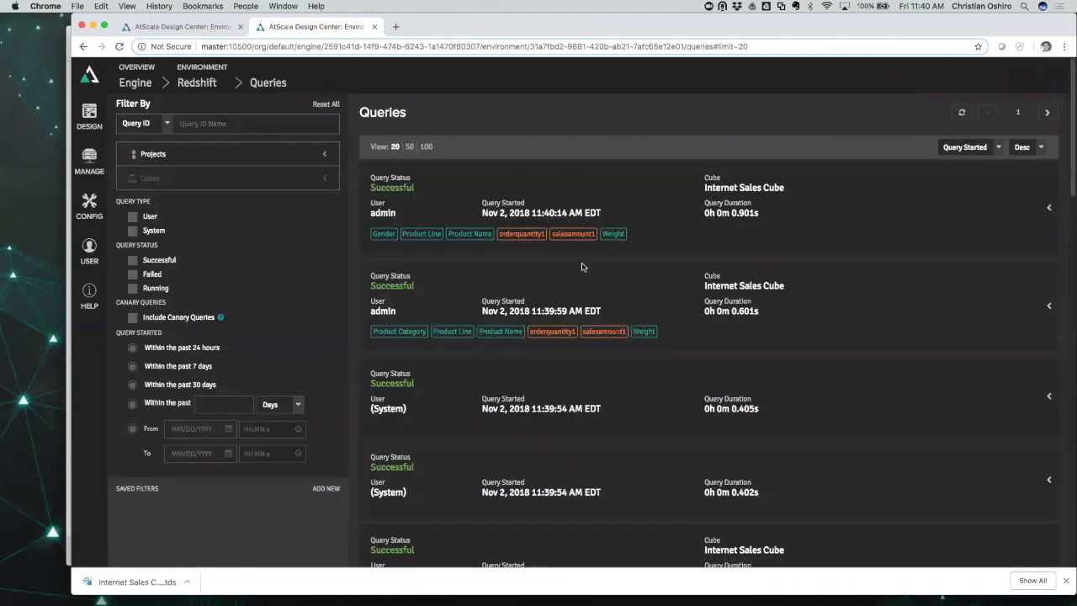
pyautogui.click(1049, 208)
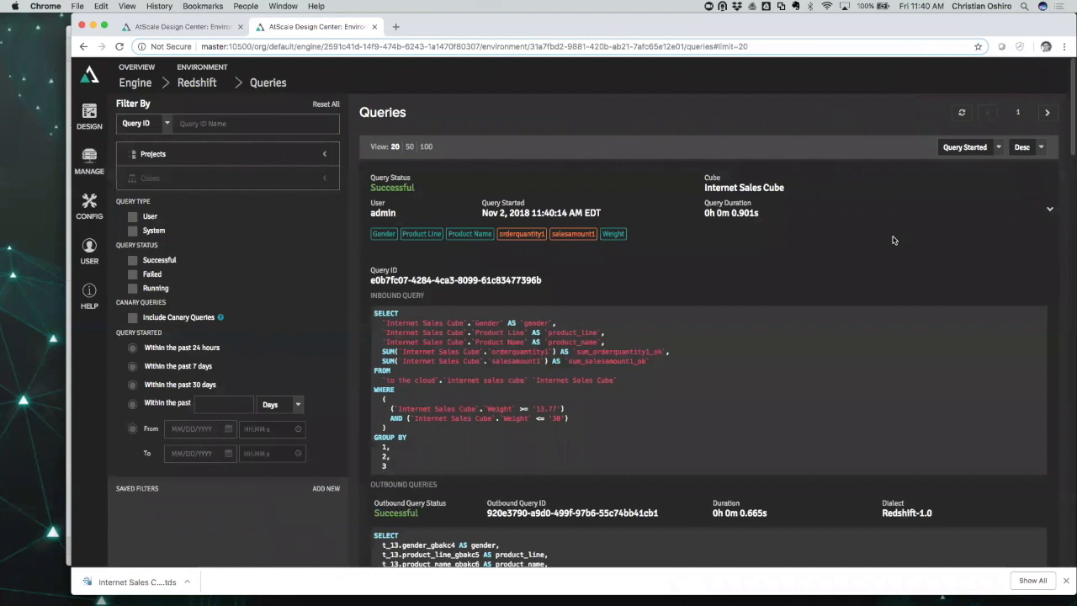
# Review the inbound SQL and Redshift-1.0 generated SQL's REGEXP_SUBSTR weight extraction, then return to Tableau.
pyautogui.scroll(-2, 894, 240)
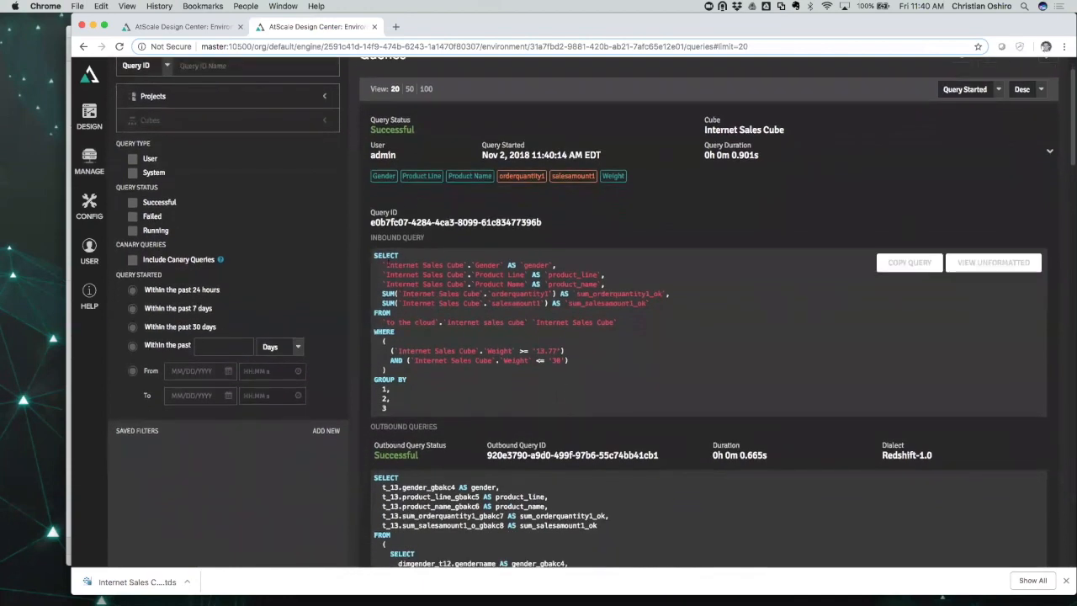
pyautogui.moveTo(376, 255); pyautogui.dragTo(469, 396)
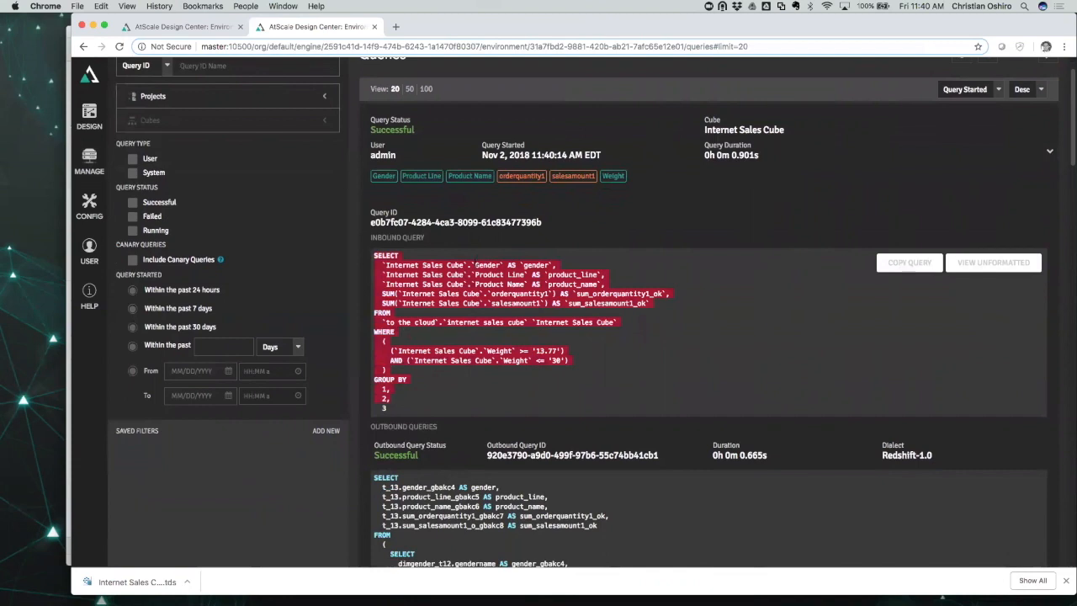
pyautogui.scroll(-8, 580, 349)
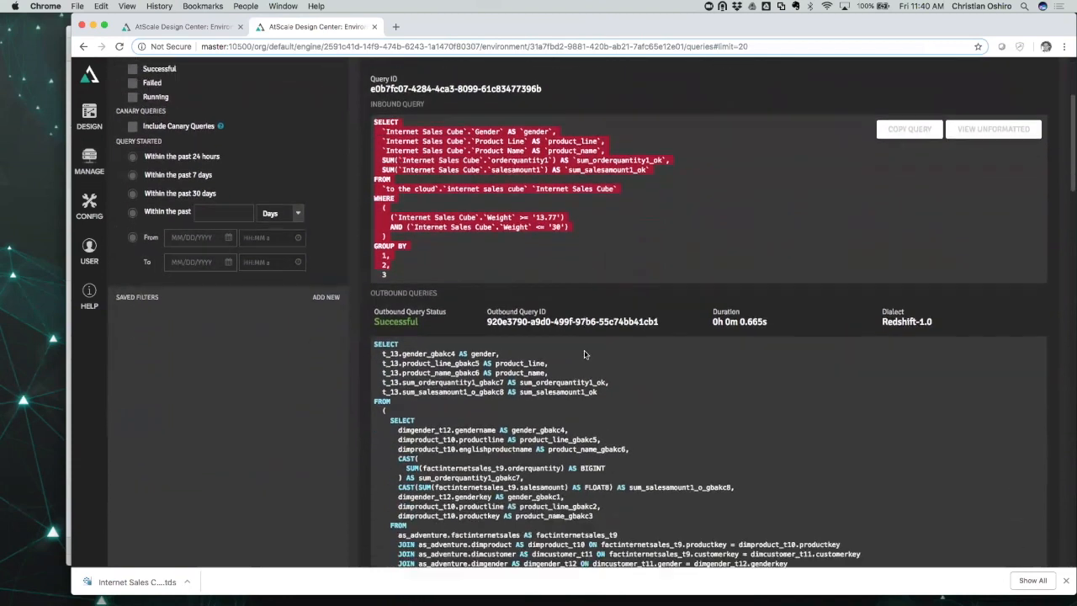
pyautogui.moveTo(881, 222); pyautogui.dragTo(931, 221)
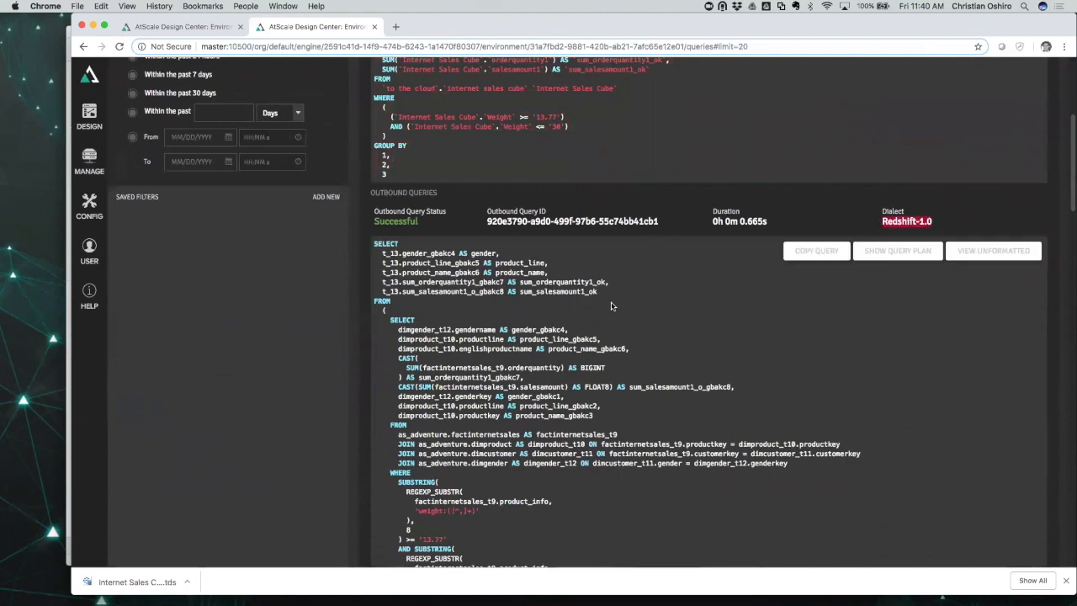
pyautogui.scroll(-3, 614, 305)
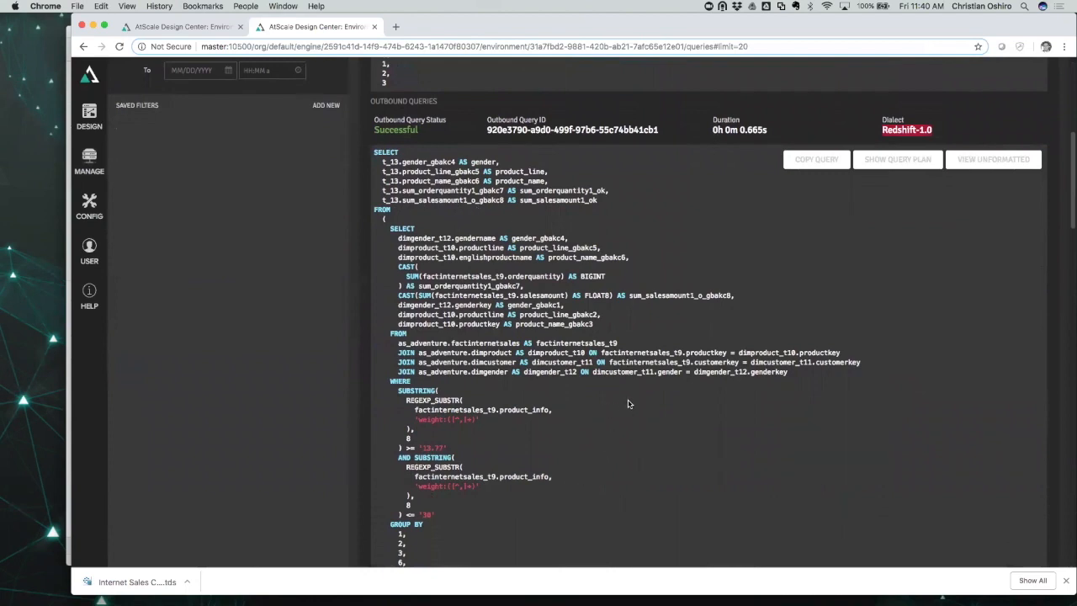
pyautogui.scroll(3, 666, 345)
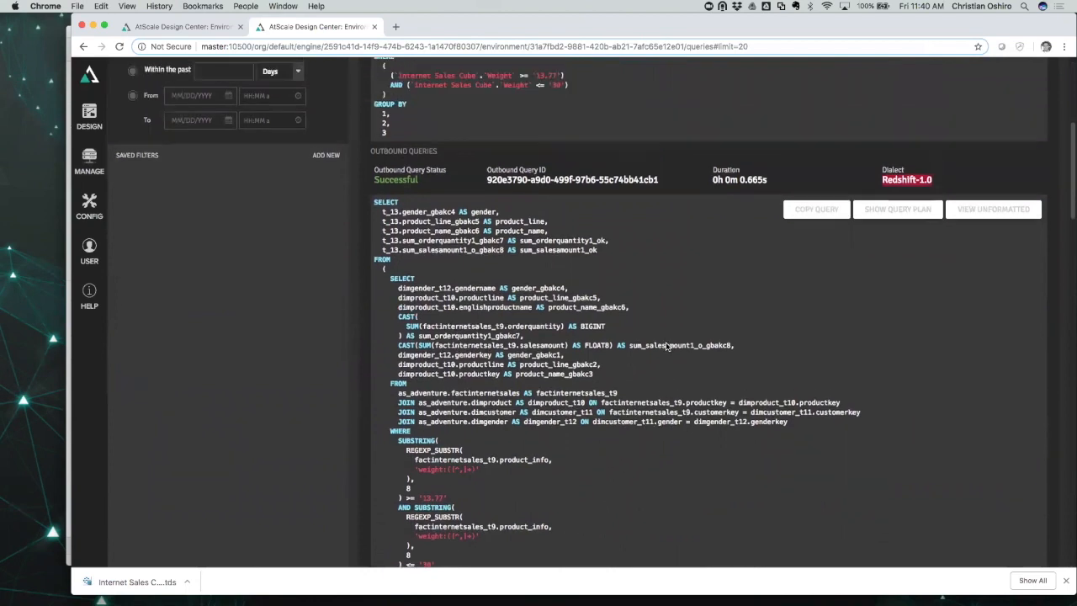
pyautogui.scroll(-2, 434, 445)
pyautogui.moveTo(414, 428); pyautogui.dragTo(481, 437)
pyautogui.moveTo(408, 418); pyautogui.dragTo(464, 420)
pyautogui.scroll(5, 675, 316)
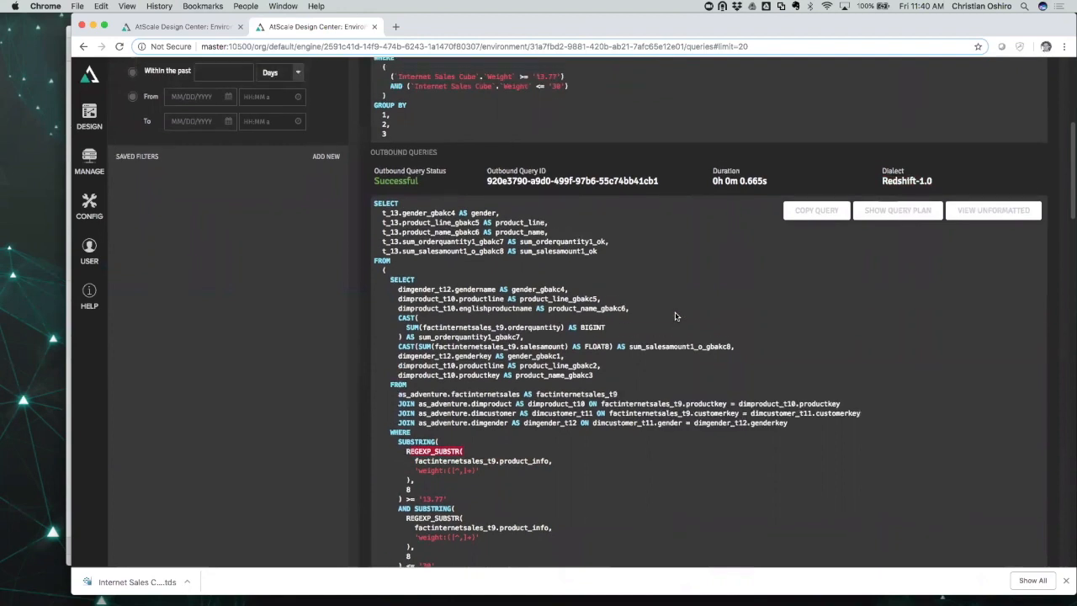
pyautogui.scroll(6, 698, 247)
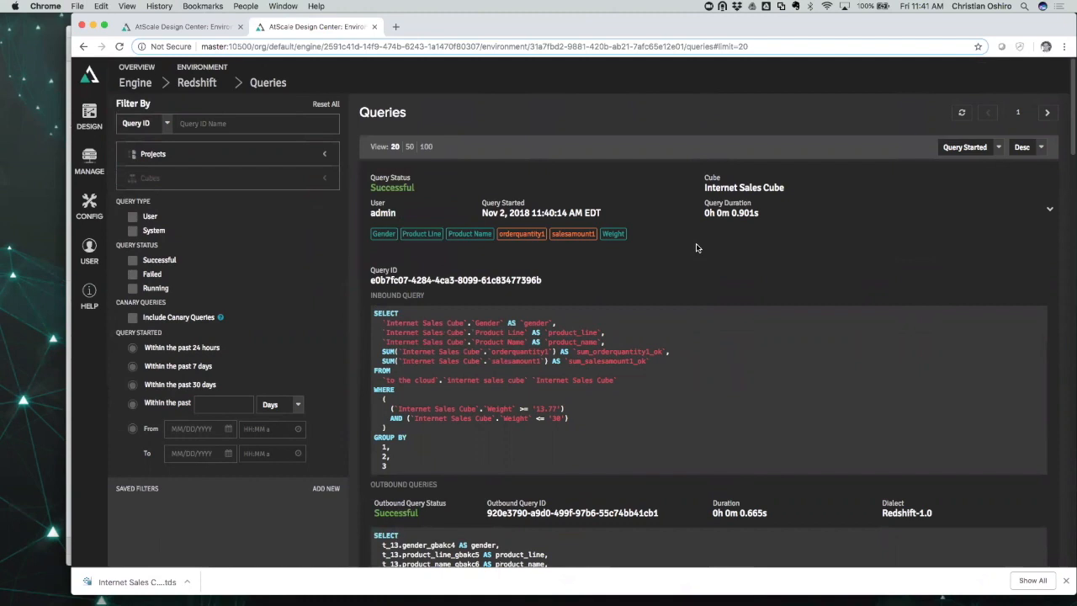
pyautogui.click(66, 418)
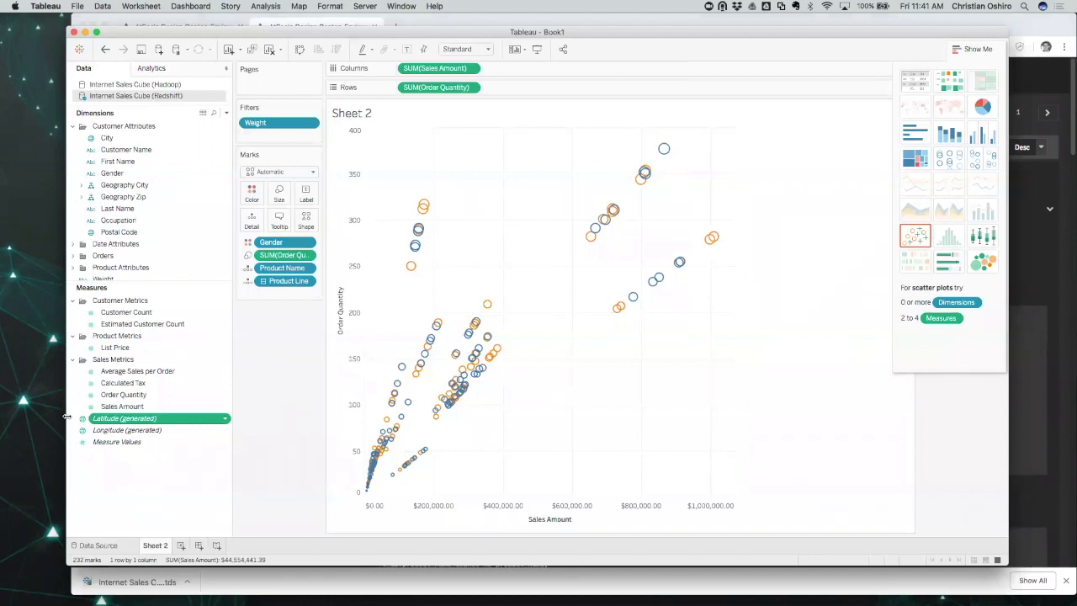